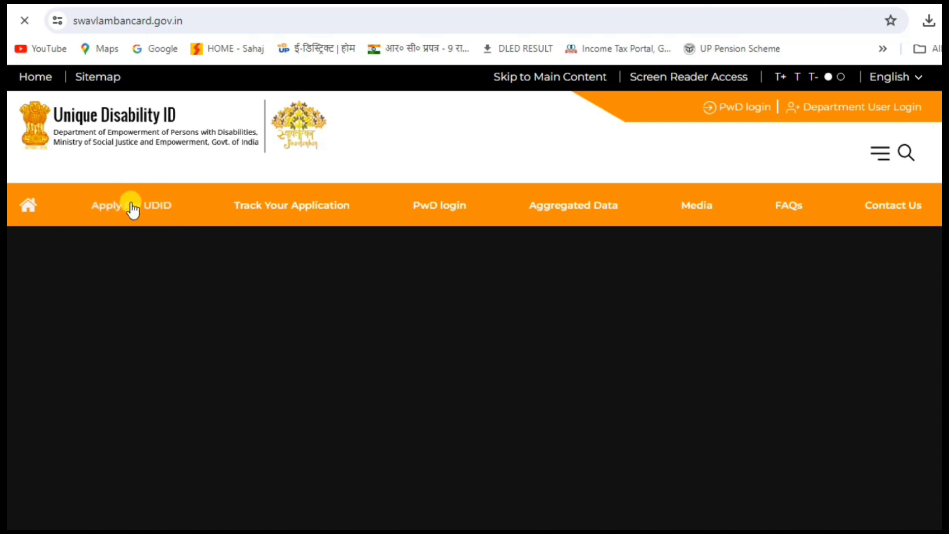
Open the Apply for UDID registration form and look through all its sections down to the captcha and declaration.
{"action": "left_click", "coordinate": [117, 212]}
{"action": "scroll", "coordinate": [331, 307], "scroll_direction": "down", "scroll_amount": 6}
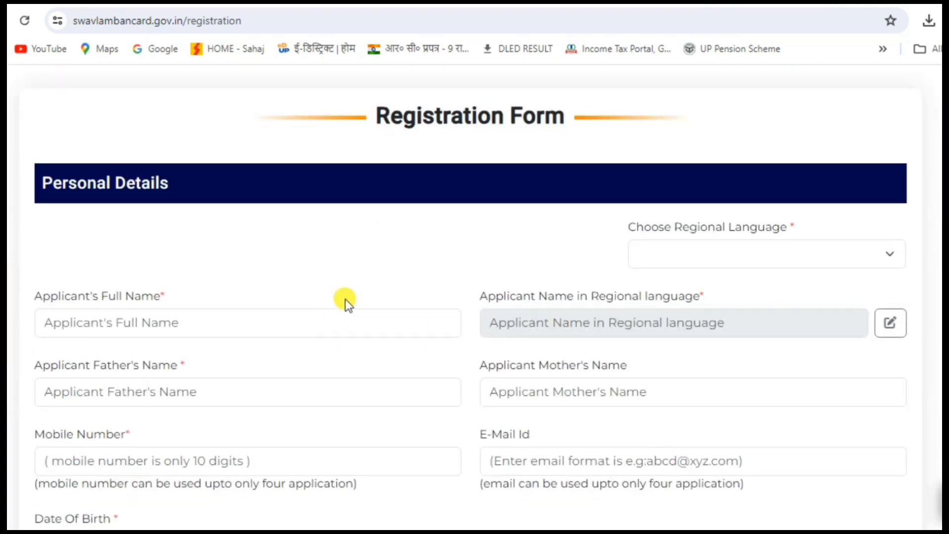
{"action": "scroll", "coordinate": [345, 298], "scroll_direction": "up", "scroll_amount": 3}
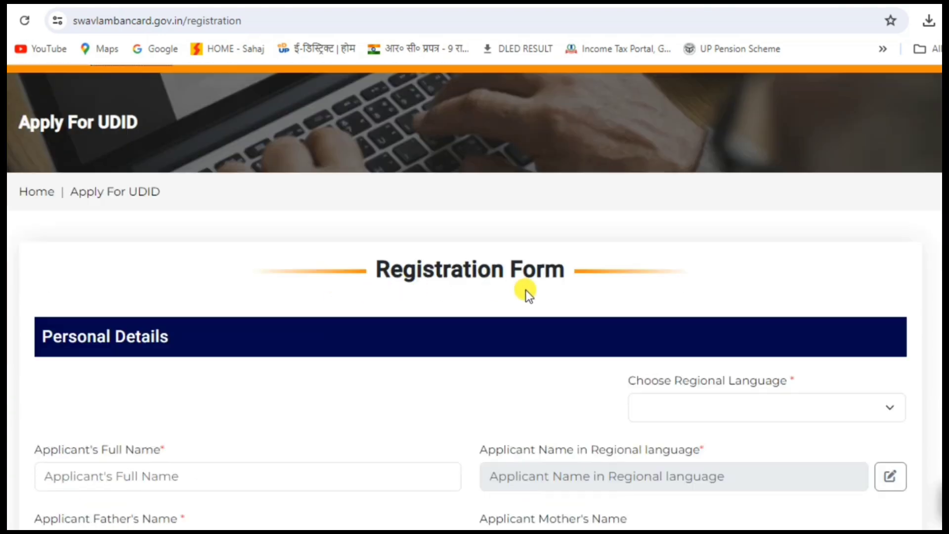
{"action": "scroll", "coordinate": [526, 290], "scroll_direction": "down", "scroll_amount": 5}
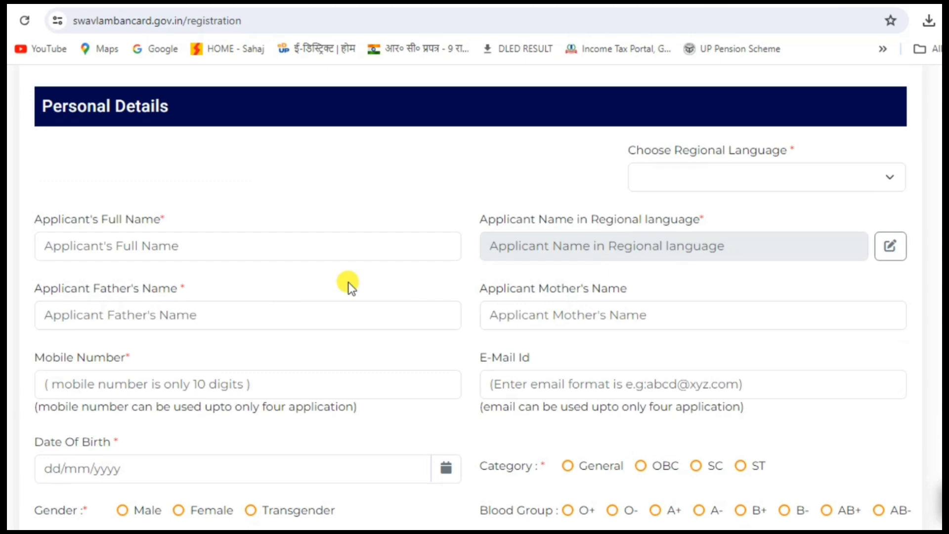
{"action": "scroll", "coordinate": [356, 297], "scroll_direction": "down", "scroll_amount": 12}
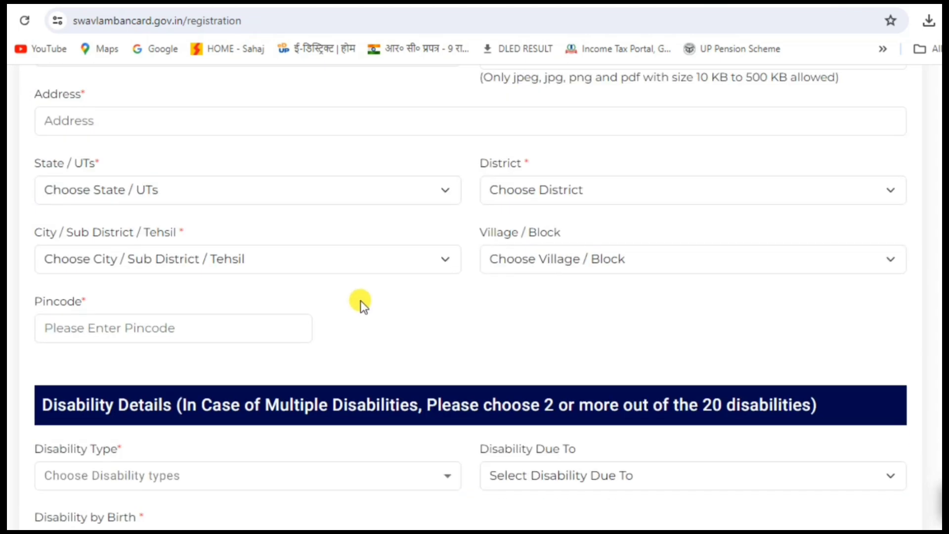
{"action": "scroll", "coordinate": [360, 300], "scroll_direction": "down", "scroll_amount": 12}
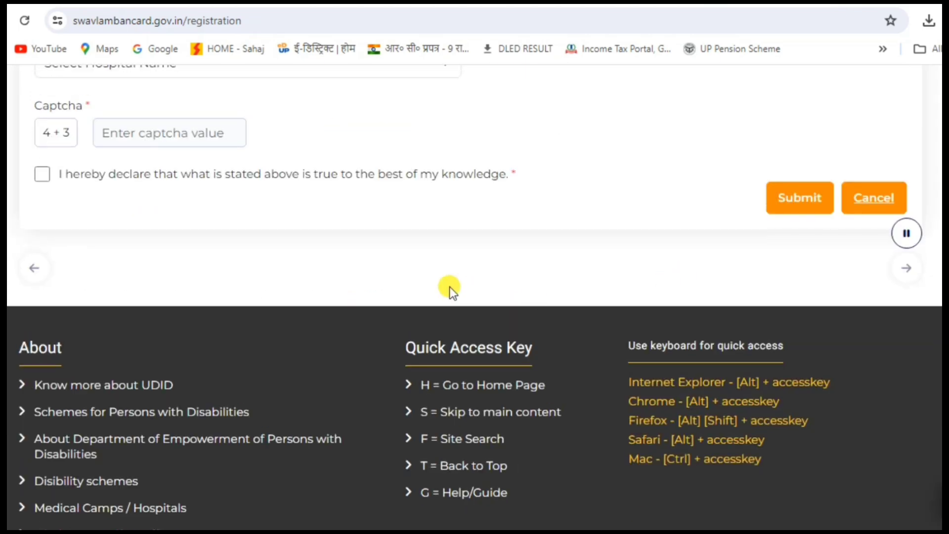
{"action": "scroll", "coordinate": [438, 277], "scroll_direction": "up", "scroll_amount": 12}
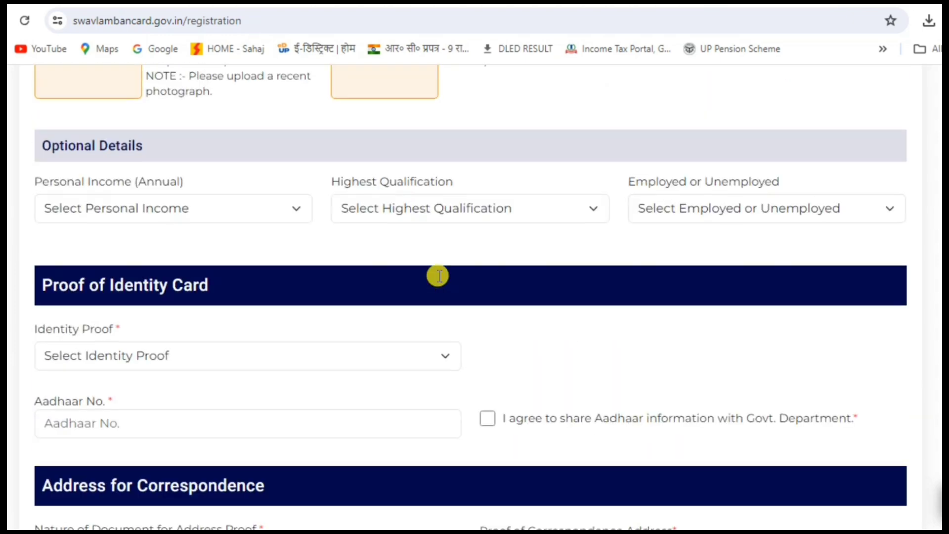
{"action": "scroll", "coordinate": [438, 276], "scroll_direction": "up", "scroll_amount": 12}
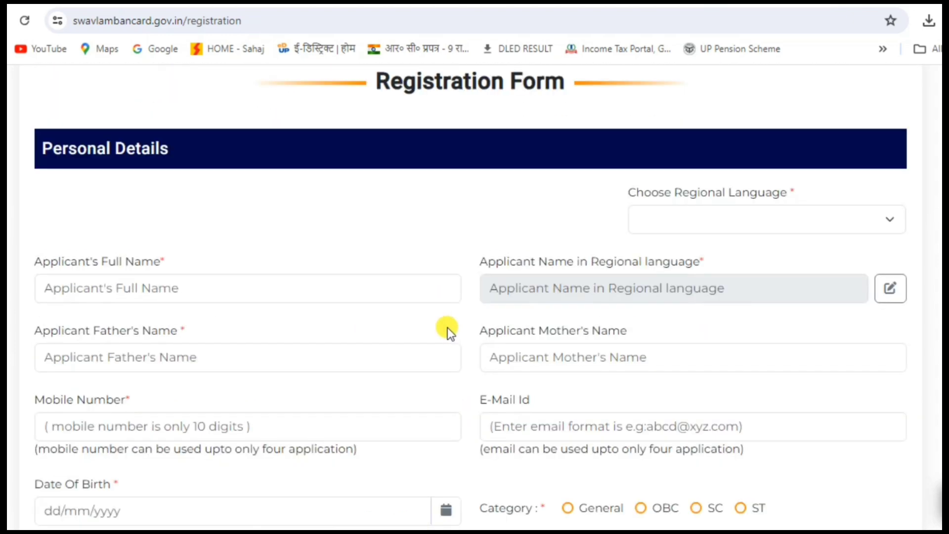
Examine the applicant's full name, regional-language name, father's name and mother's name fields in Personal Details.
{"action": "scroll", "coordinate": [447, 327], "scroll_direction": "up", "scroll_amount": 2}
{"action": "left_click", "coordinate": [102, 366]}
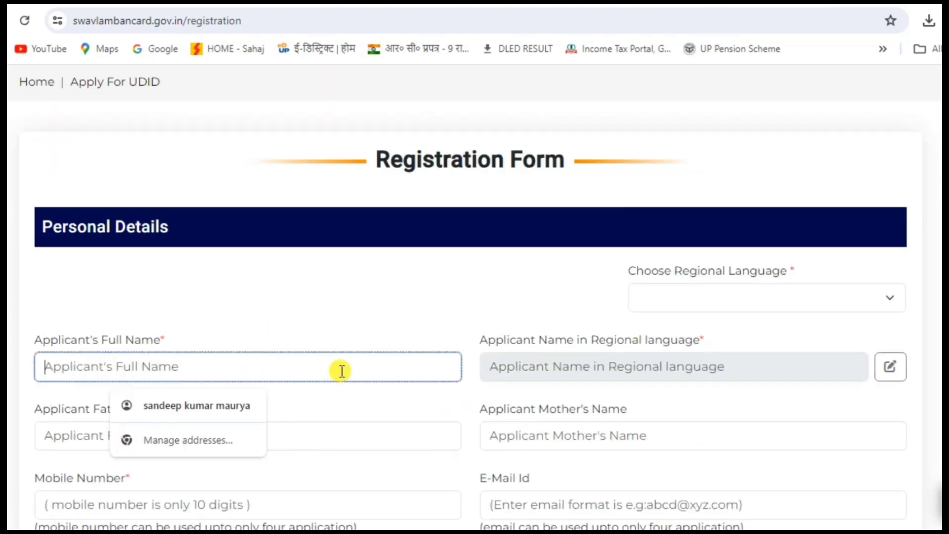
{"action": "scroll", "coordinate": [593, 356], "scroll_direction": "down", "scroll_amount": 2}
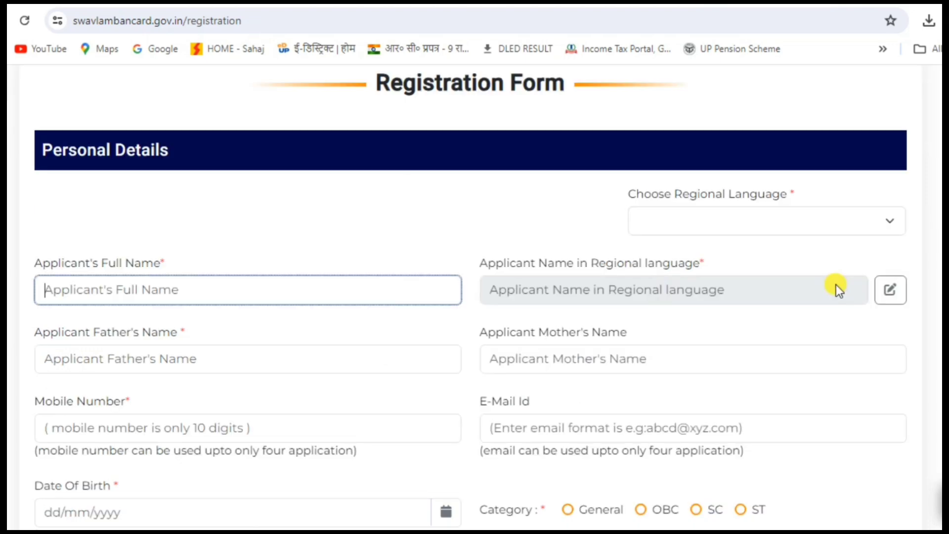
{"action": "left_click", "coordinate": [718, 296]}
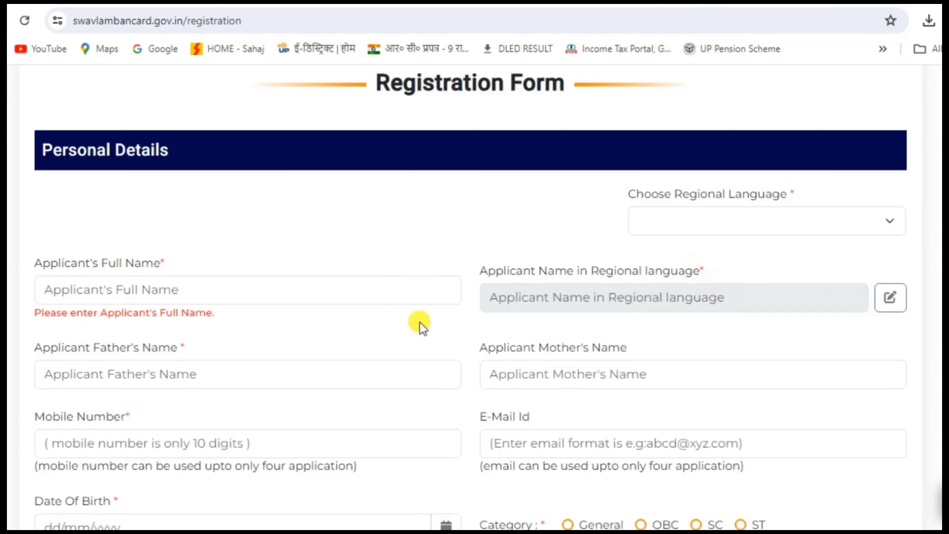
{"action": "scroll", "coordinate": [420, 322], "scroll_direction": "down", "scroll_amount": 3}
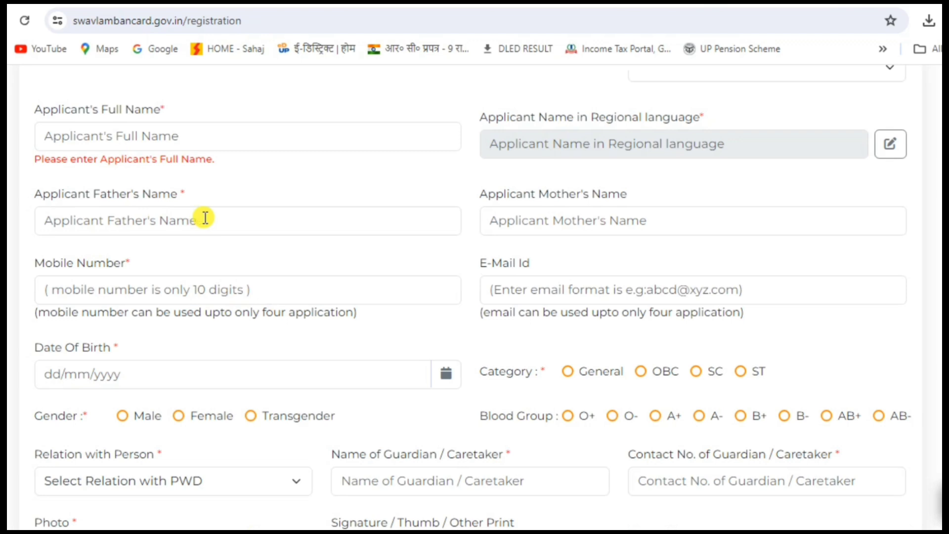
{"action": "left_click", "coordinate": [244, 226]}
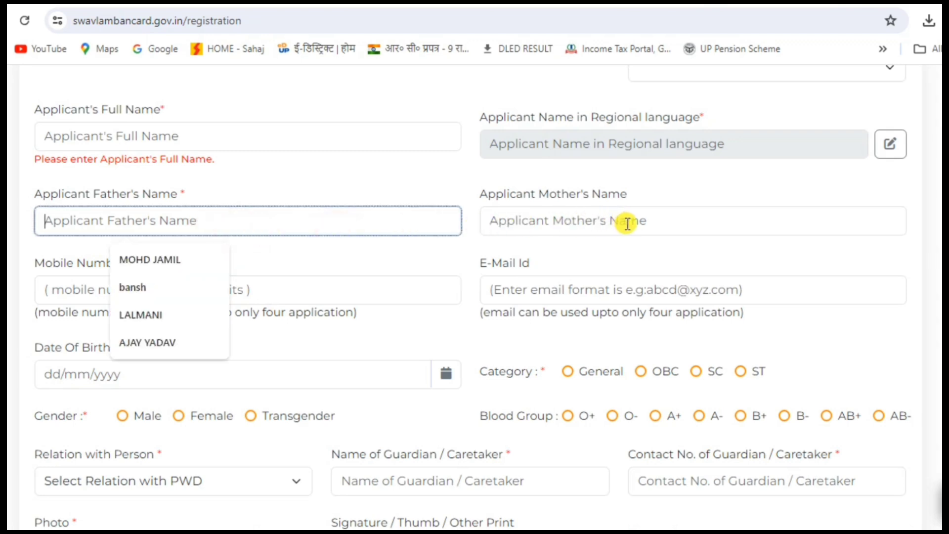
{"action": "left_click", "coordinate": [654, 223]}
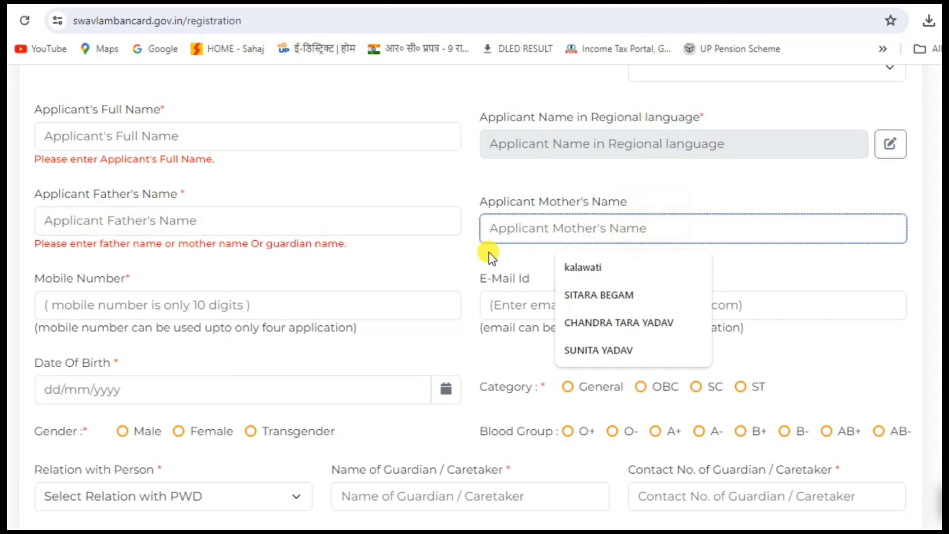
{"action": "left_click", "coordinate": [444, 258]}
Examine the mobile number, e-mail, date of birth, category, gender and blood group fields in Personal Details.
{"action": "scroll", "coordinate": [444, 258], "scroll_direction": "down", "scroll_amount": 3}
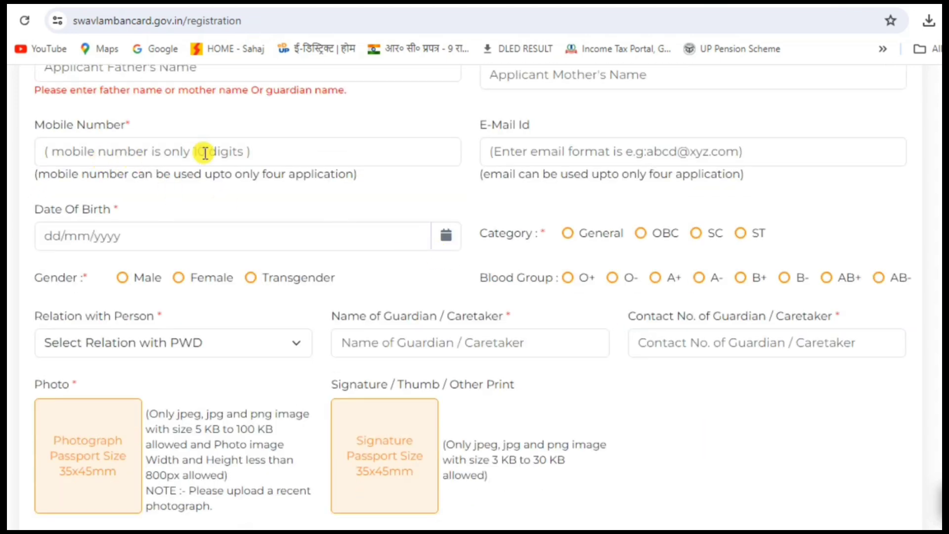
{"action": "left_click", "coordinate": [226, 152]}
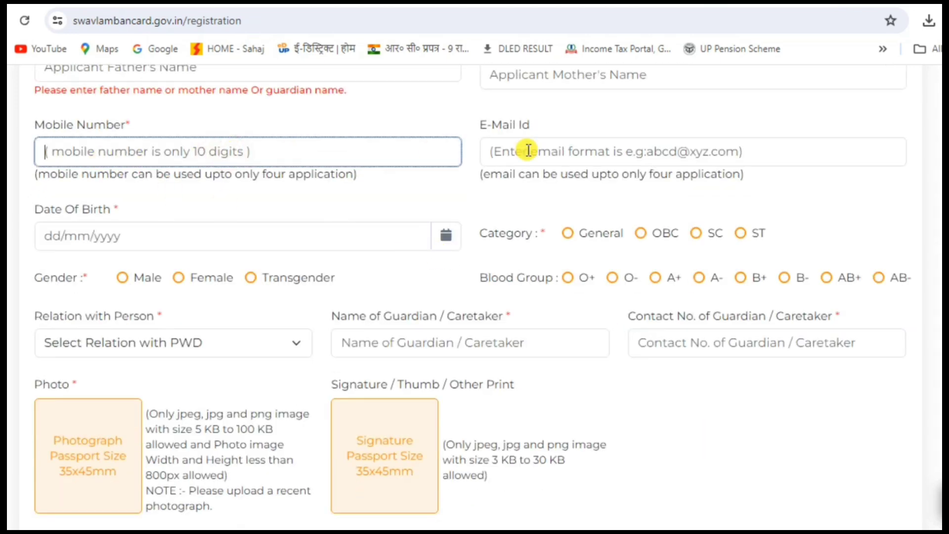
{"action": "left_click", "coordinate": [665, 153]}
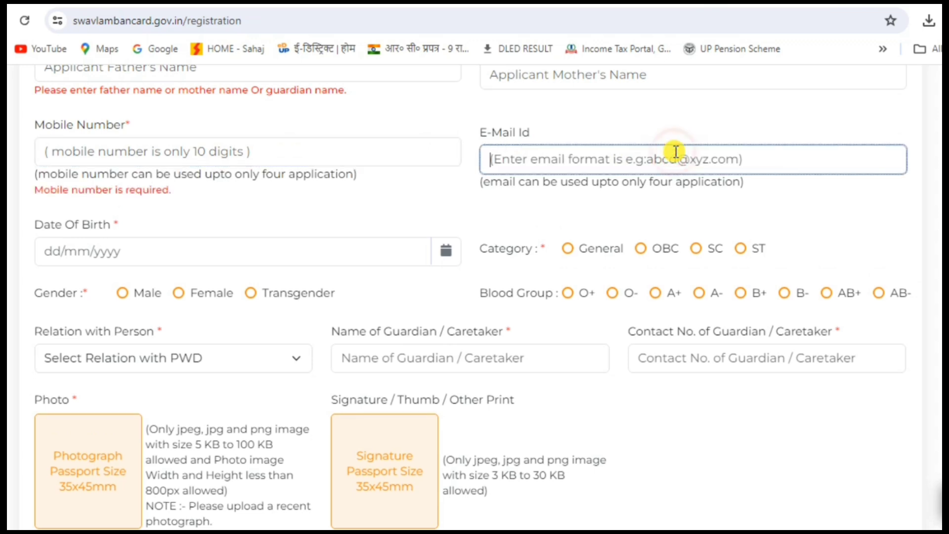
{"action": "left_click", "coordinate": [424, 200]}
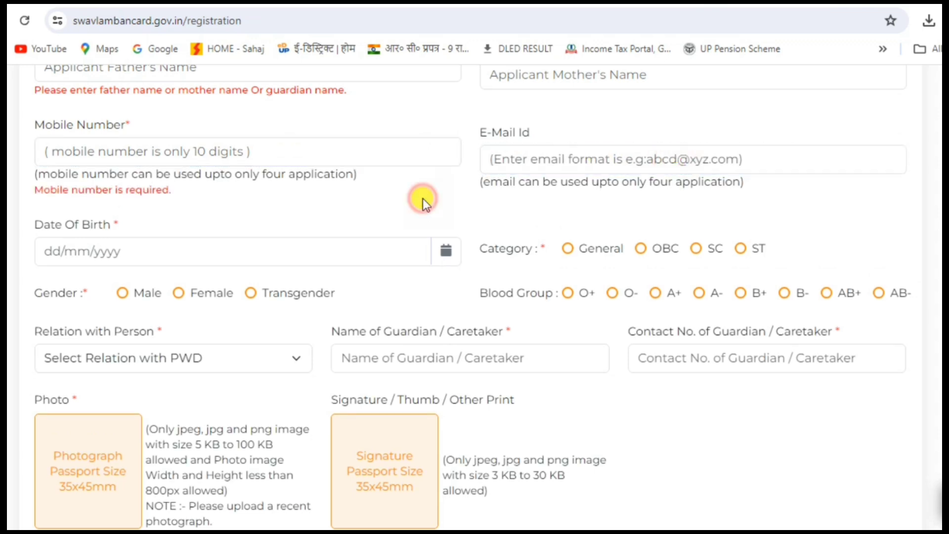
{"action": "left_click", "coordinate": [164, 249]}
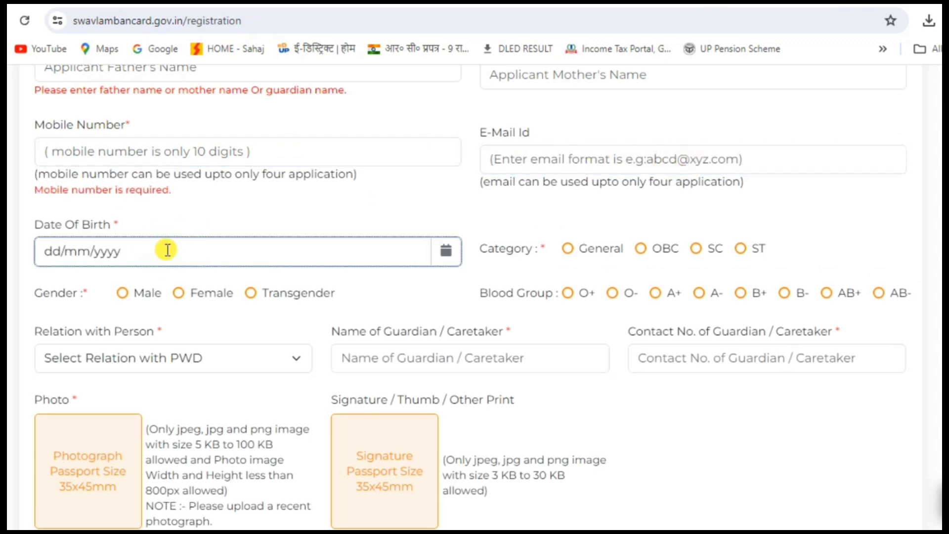
{"action": "scroll", "coordinate": [432, 276], "scroll_direction": "down", "scroll_amount": 2}
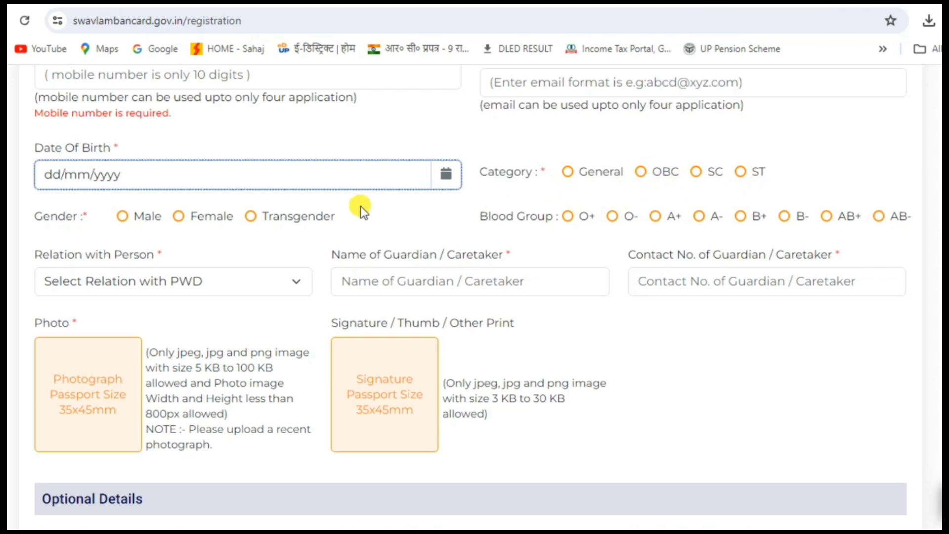
{"action": "left_click", "coordinate": [58, 227]}
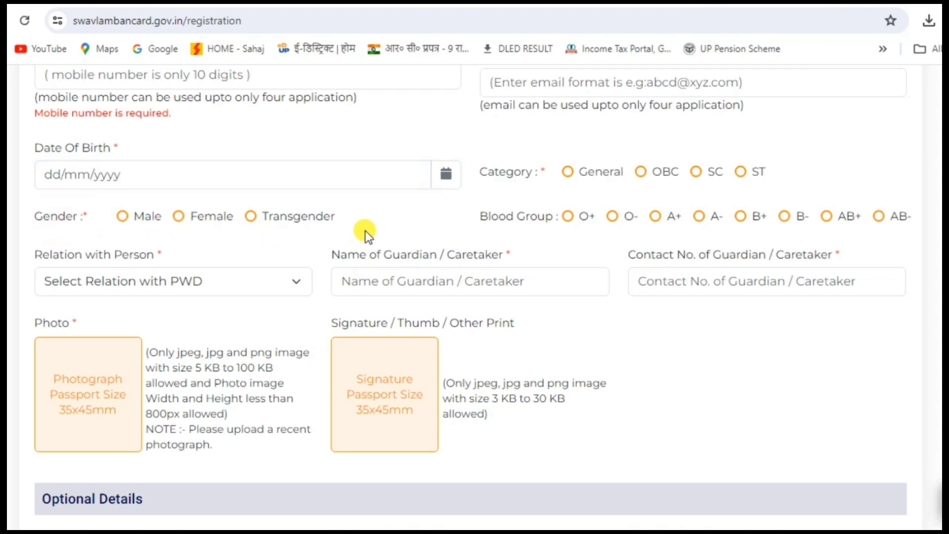
Set the applicant's Relation with Person to Father.
{"action": "scroll", "coordinate": [366, 230], "scroll_direction": "down", "scroll_amount": 2}
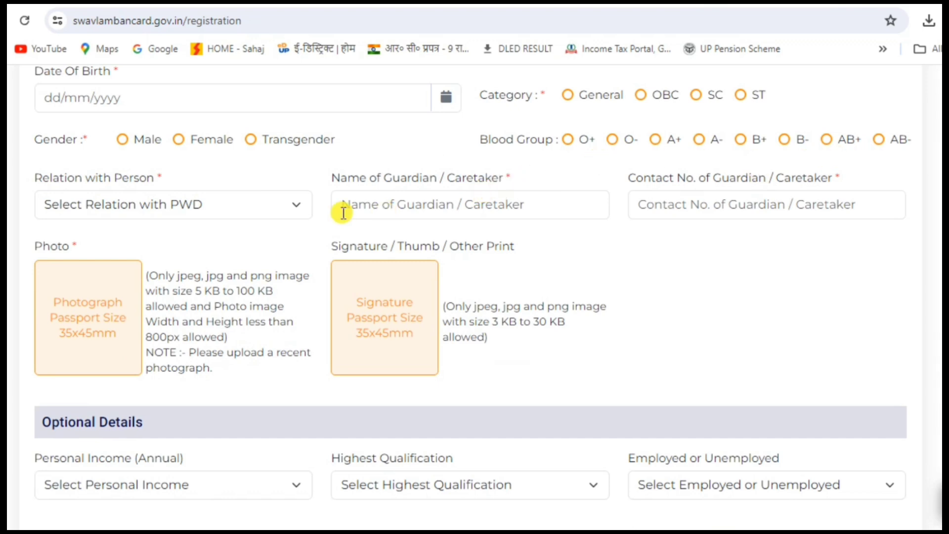
{"action": "scroll", "coordinate": [343, 213], "scroll_direction": "down", "scroll_amount": 2}
{"action": "left_click", "coordinate": [258, 95]}
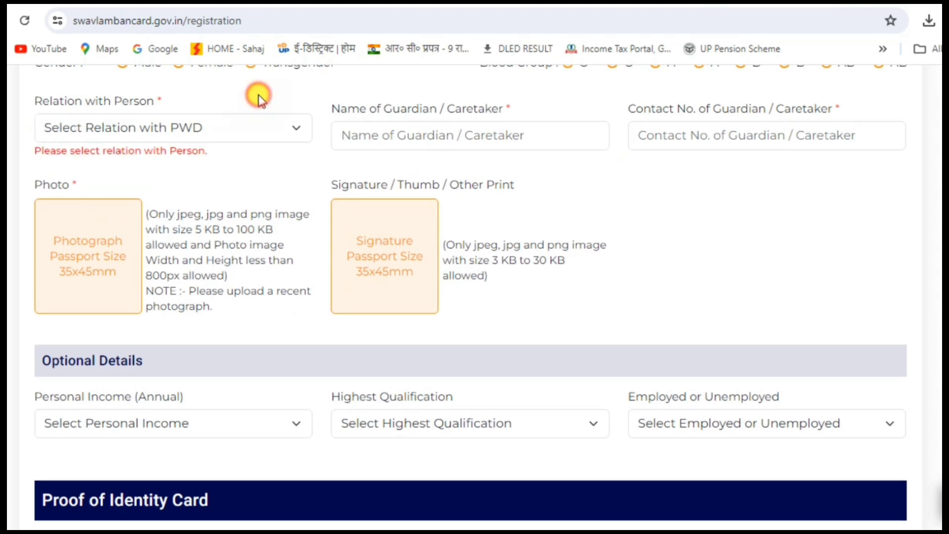
{"action": "left_click", "coordinate": [200, 128]}
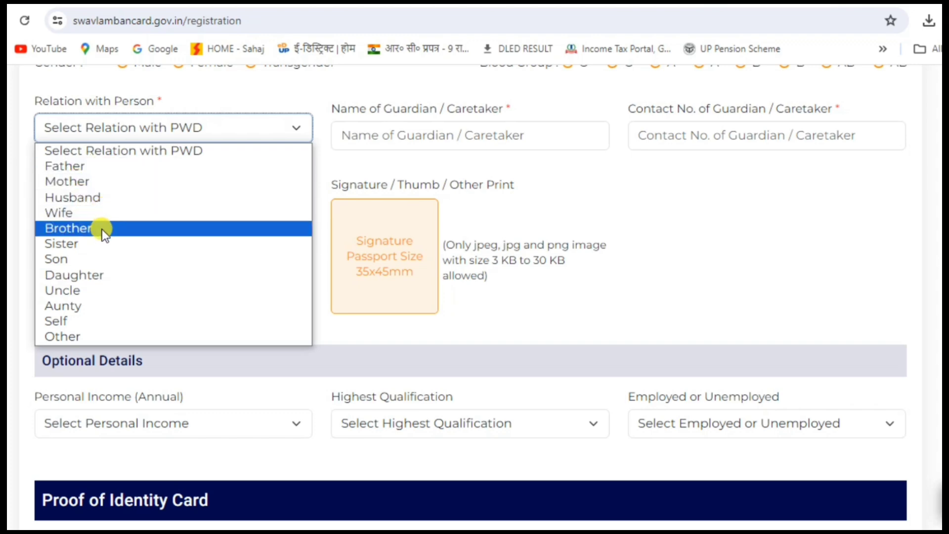
{"action": "left_click", "coordinate": [84, 167]}
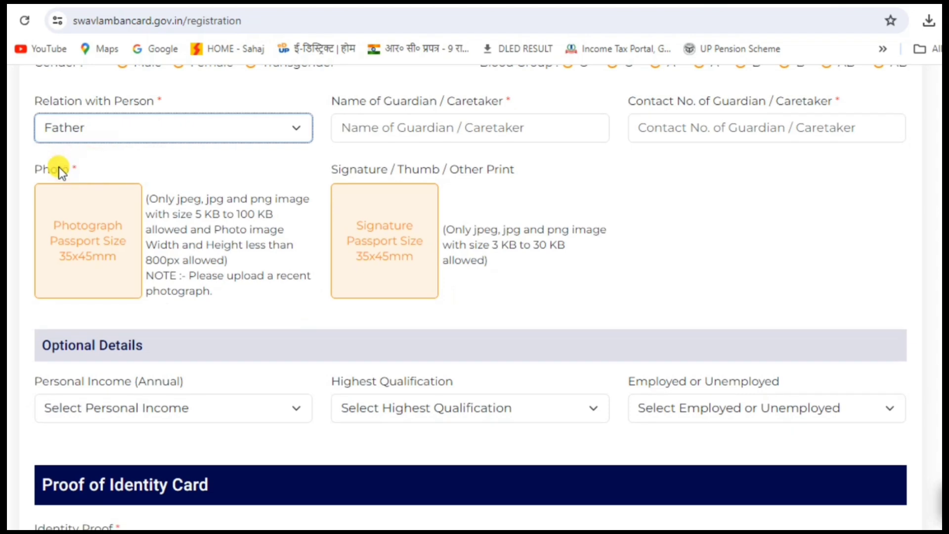
Examine the guardian's name and contact number fields and the photo and signature upload requirements.
{"action": "left_click", "coordinate": [405, 127]}
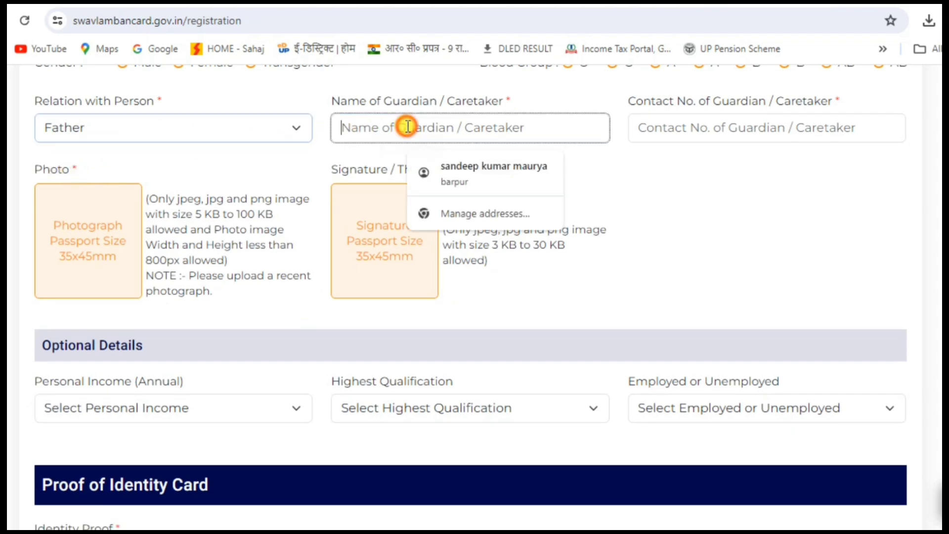
{"action": "left_click", "coordinate": [667, 136]}
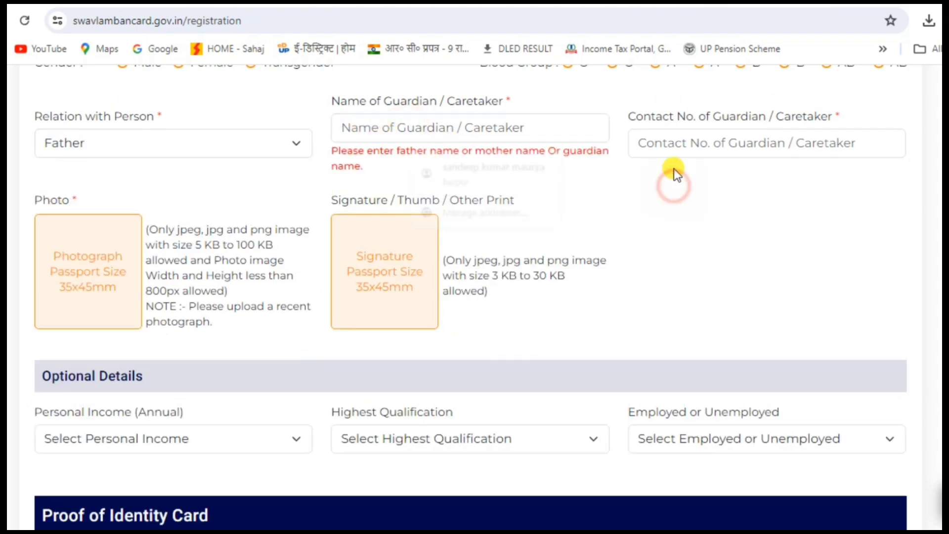
{"action": "left_click", "coordinate": [723, 144]}
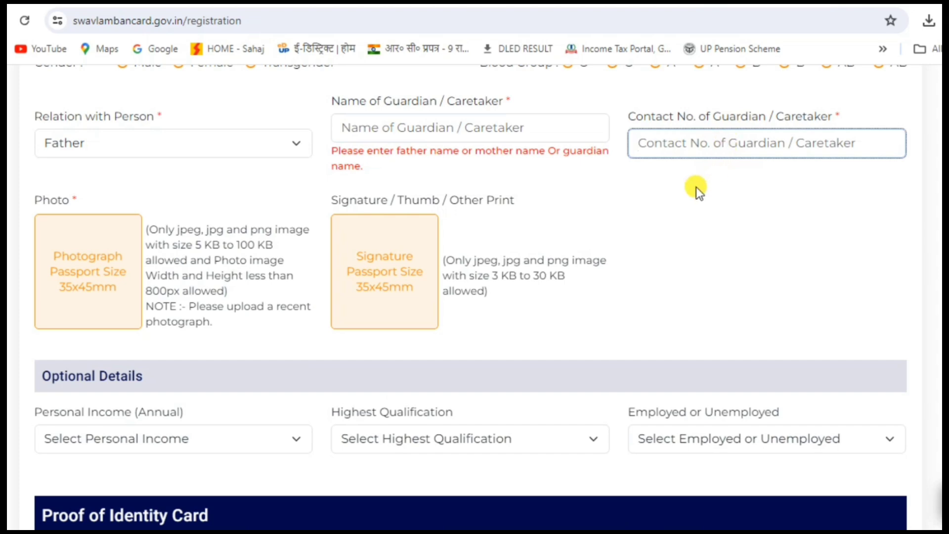
{"action": "scroll", "coordinate": [682, 211], "scroll_direction": "down", "scroll_amount": 3}
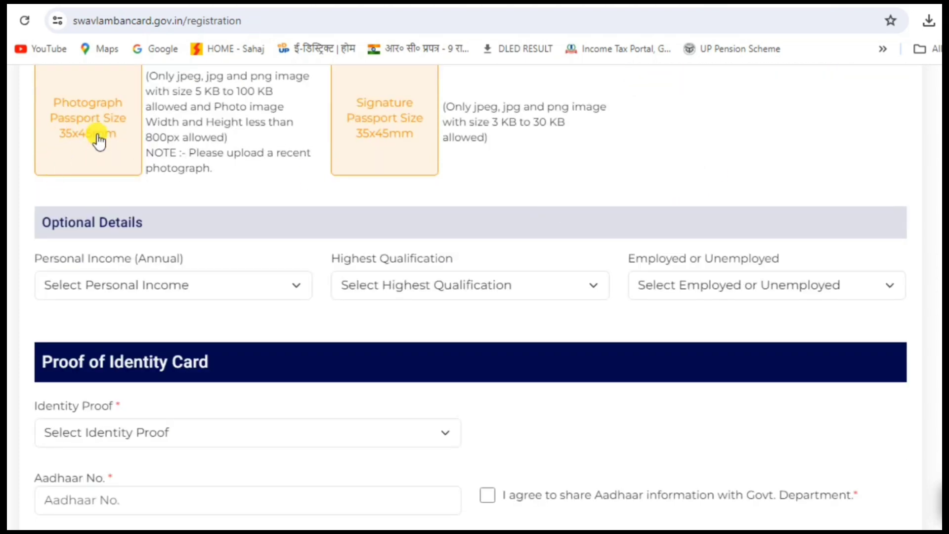
{"action": "scroll", "coordinate": [101, 142], "scroll_direction": "up", "scroll_amount": 2}
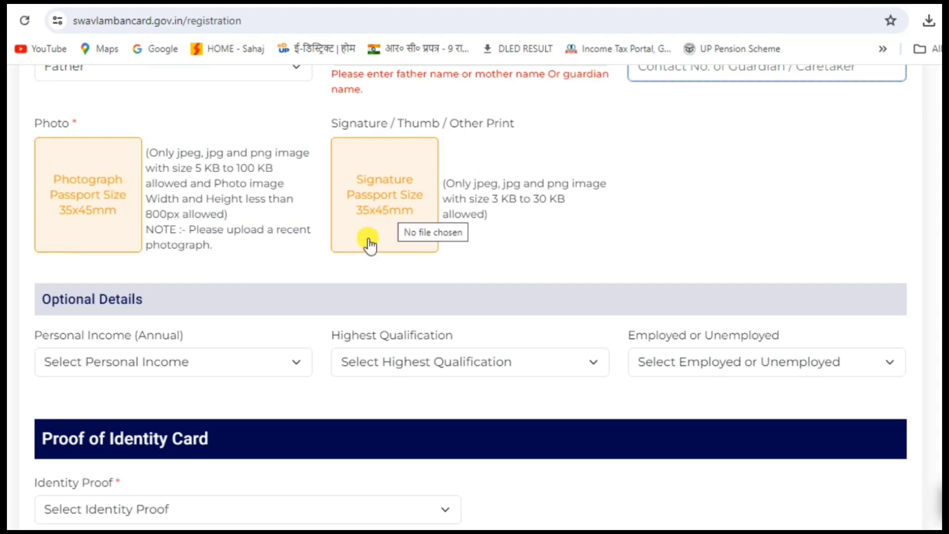
{"action": "scroll", "coordinate": [152, 209], "scroll_direction": "down", "scroll_amount": 3}
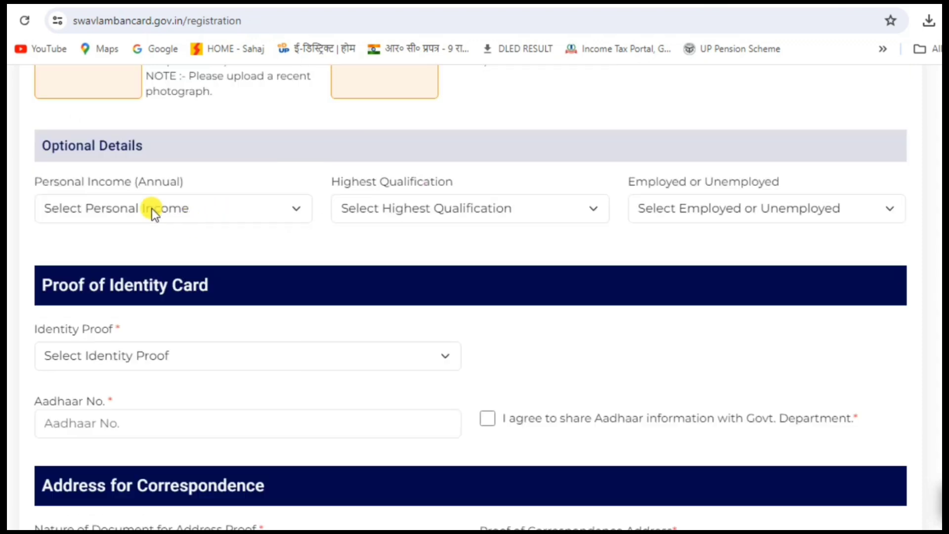
Examine the choices for annual personal income, highest qualification and employment status in Optional Details.
{"action": "left_click", "coordinate": [228, 209]}
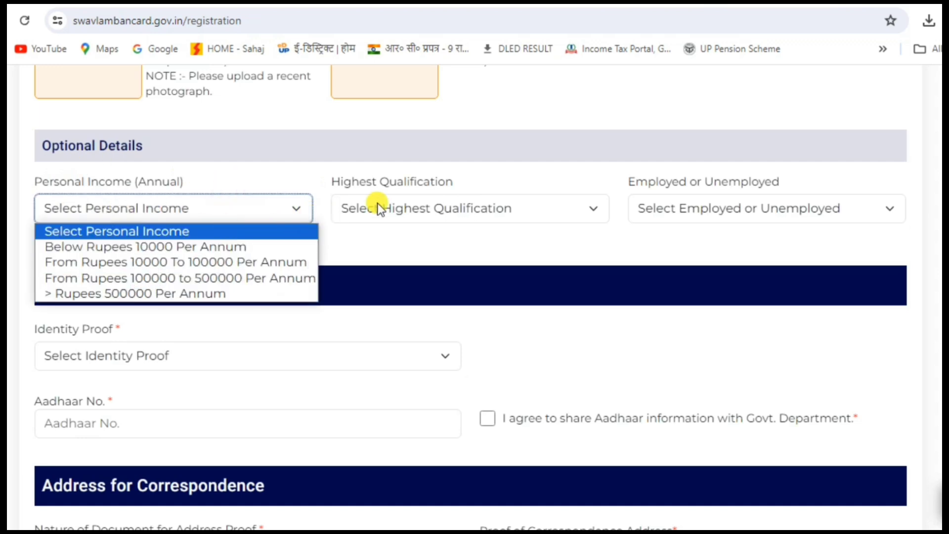
{"action": "left_click", "coordinate": [433, 206]}
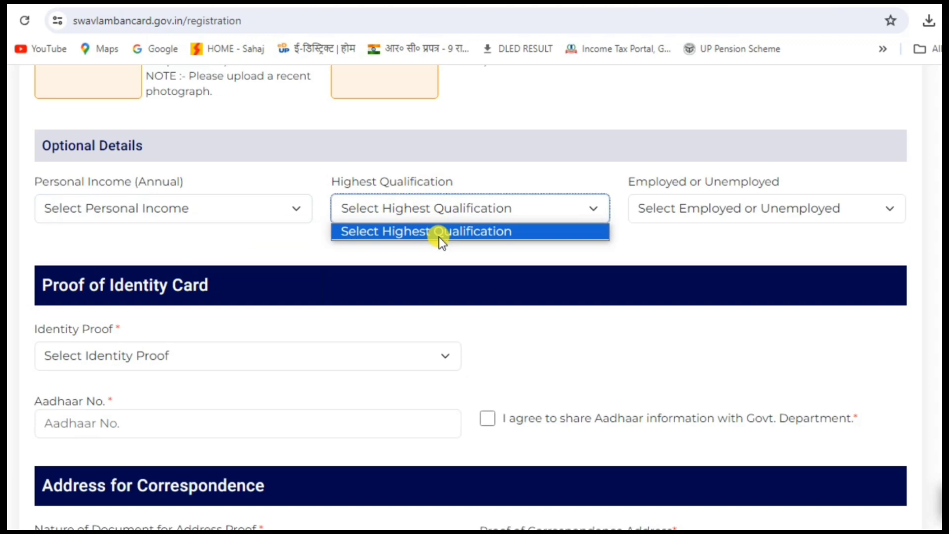
{"action": "left_click", "coordinate": [744, 203]}
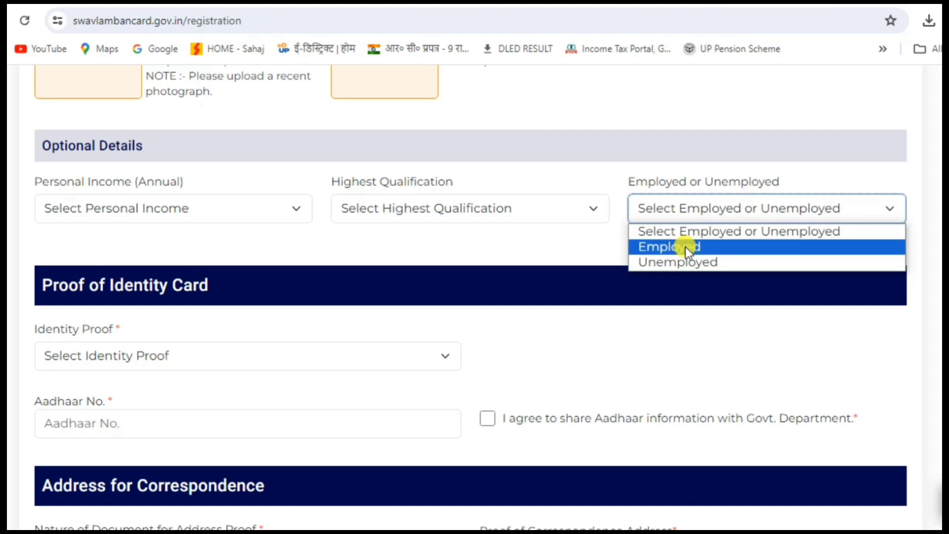
{"action": "left_click", "coordinate": [598, 244]}
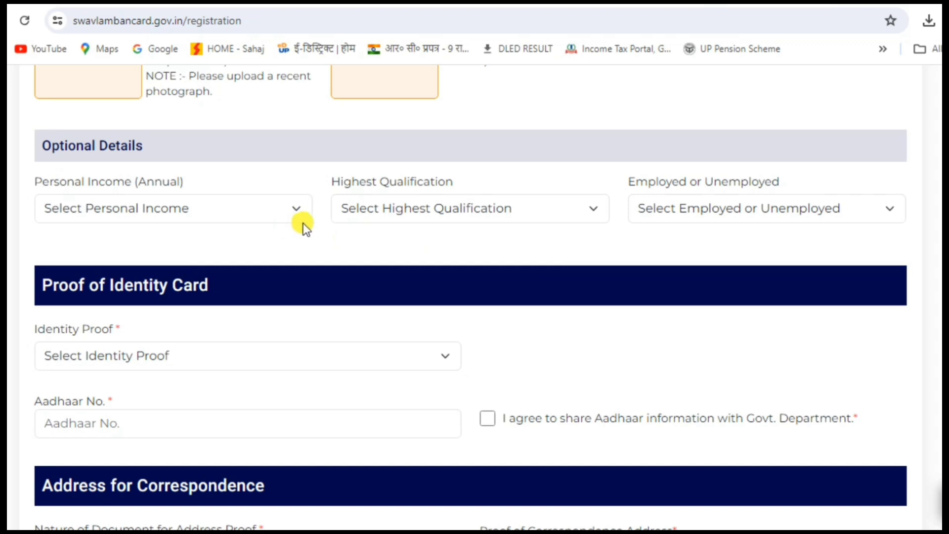
{"action": "scroll", "coordinate": [303, 224], "scroll_direction": "down", "scroll_amount": 3}
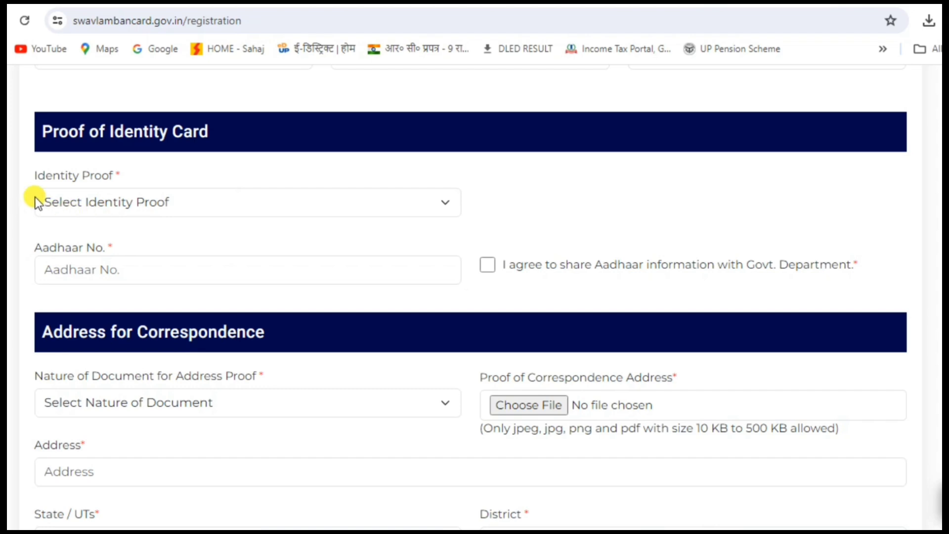
Select Aadhaar Card as the identity proof and upload 55444.pdf from the Desktop as its document.
{"action": "left_click", "coordinate": [223, 201]}
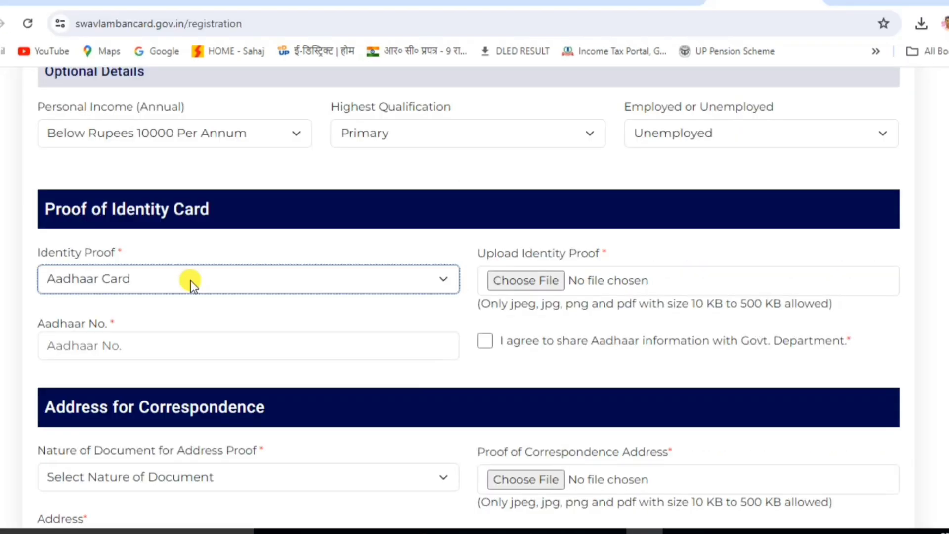
{"action": "left_click", "coordinate": [218, 280]}
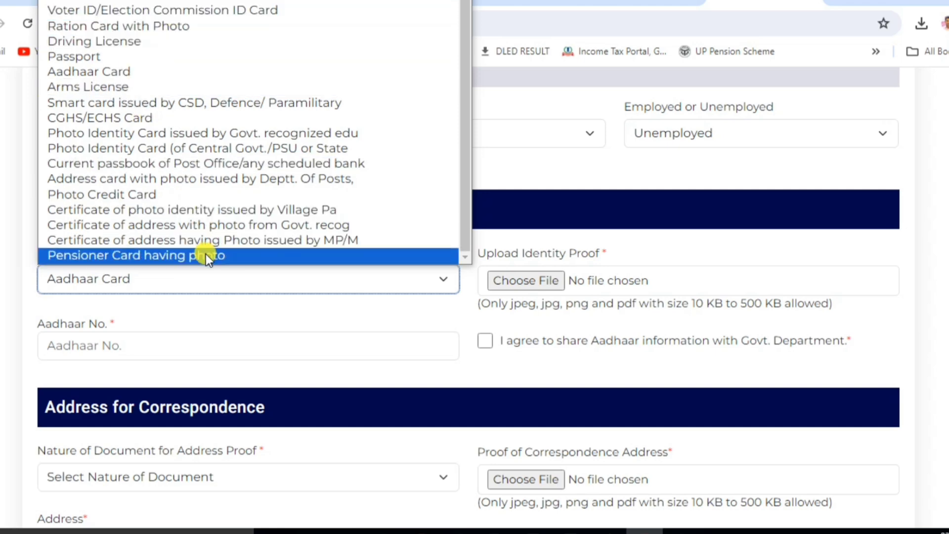
{"action": "left_click", "coordinate": [108, 69]}
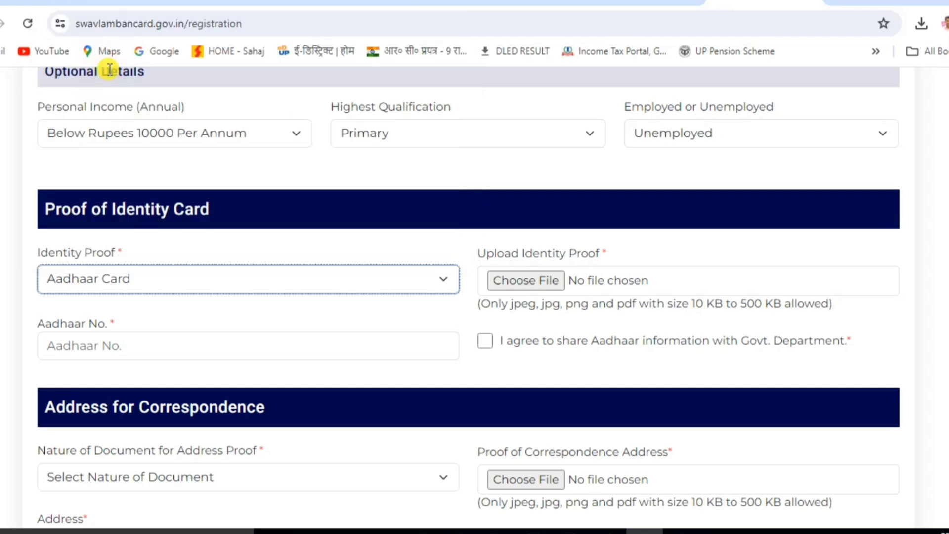
{"action": "left_click", "coordinate": [534, 278]}
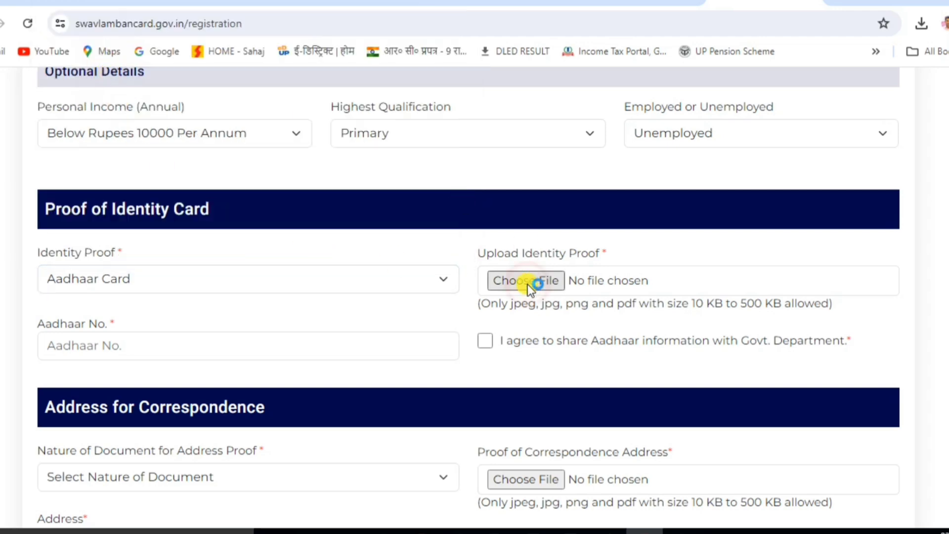
{"action": "scroll", "coordinate": [221, 171], "scroll_direction": "down", "scroll_amount": 1}
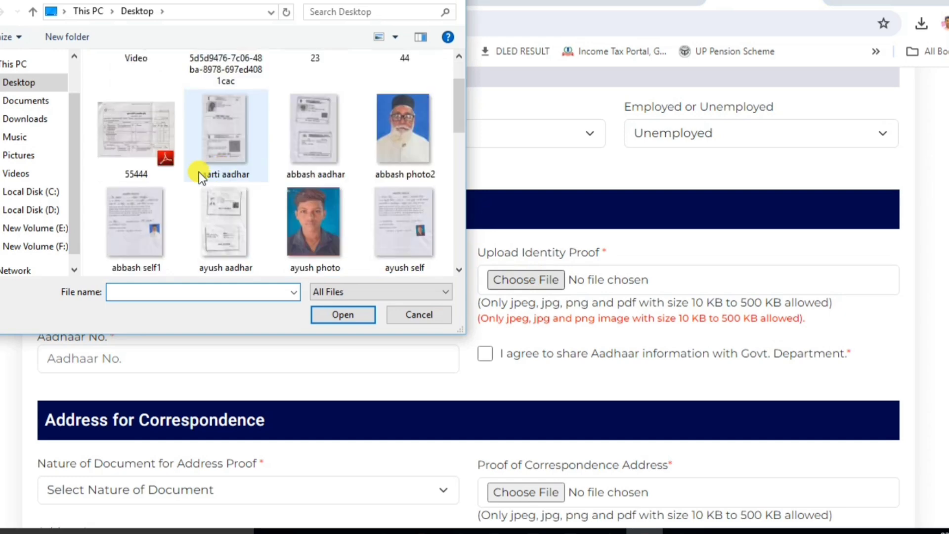
{"action": "double_click", "coordinate": [131, 139]}
Enter the applicant's Aadhaar number and agree to share the Aadhaar information with the government department.
{"action": "scroll", "coordinate": [408, 240], "scroll_direction": "down", "scroll_amount": 1}
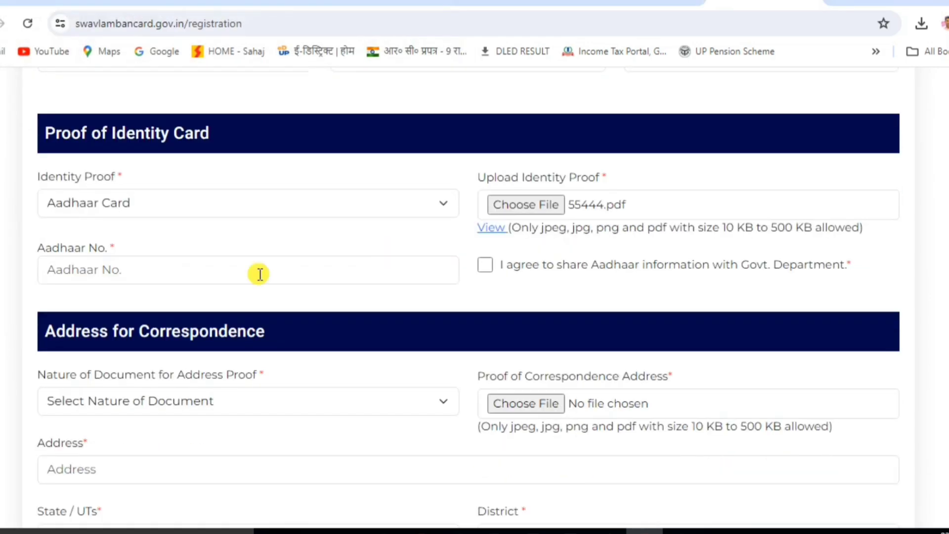
{"action": "left_click", "coordinate": [141, 269]}
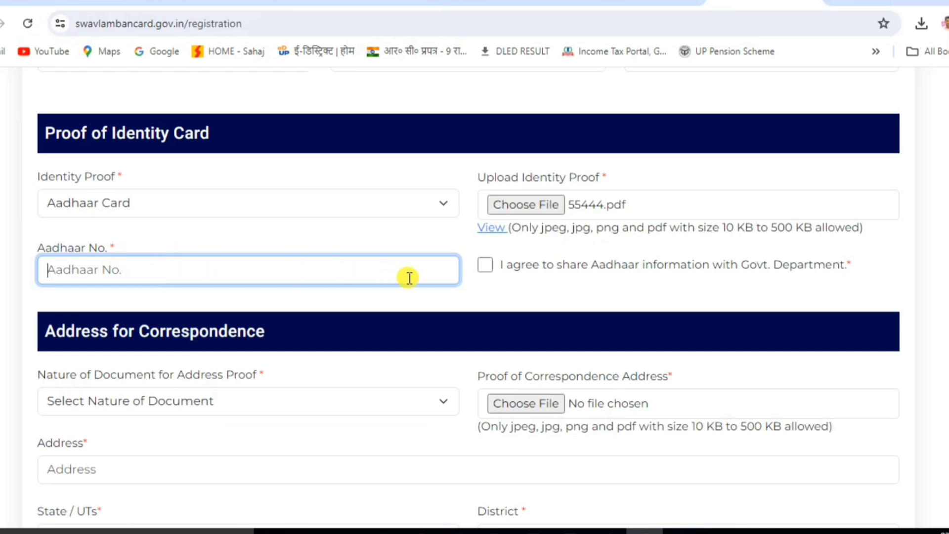
{"action": "left_click", "coordinate": [484, 265]}
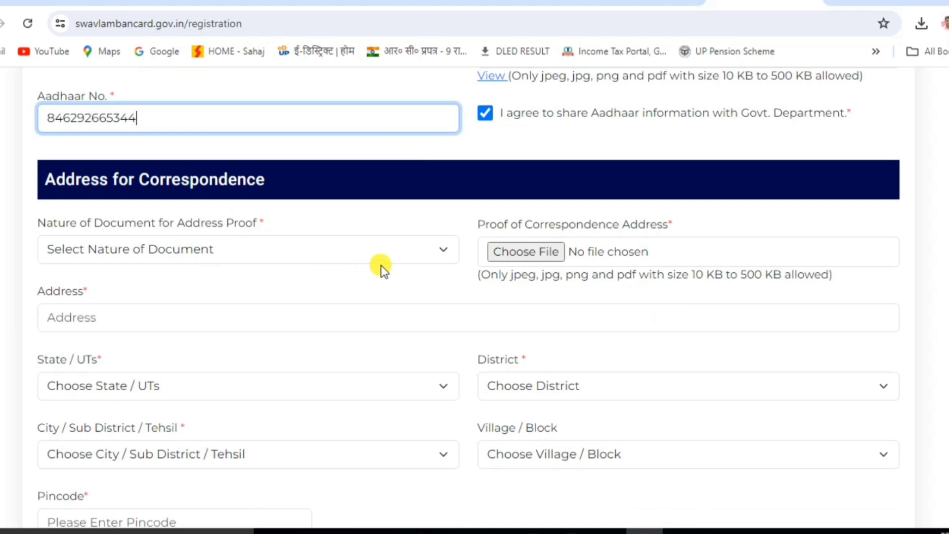
Select Aadhaar card as the address proof document and upload 55444.pdf as the proof of correspondence address.
{"action": "scroll", "coordinate": [383, 267], "scroll_direction": "down", "scroll_amount": 2}
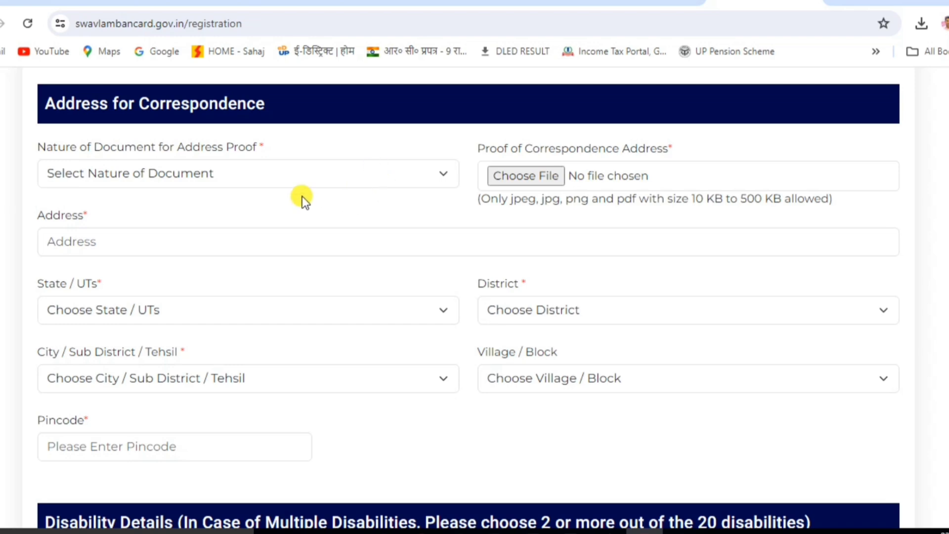
{"action": "left_click", "coordinate": [254, 175]}
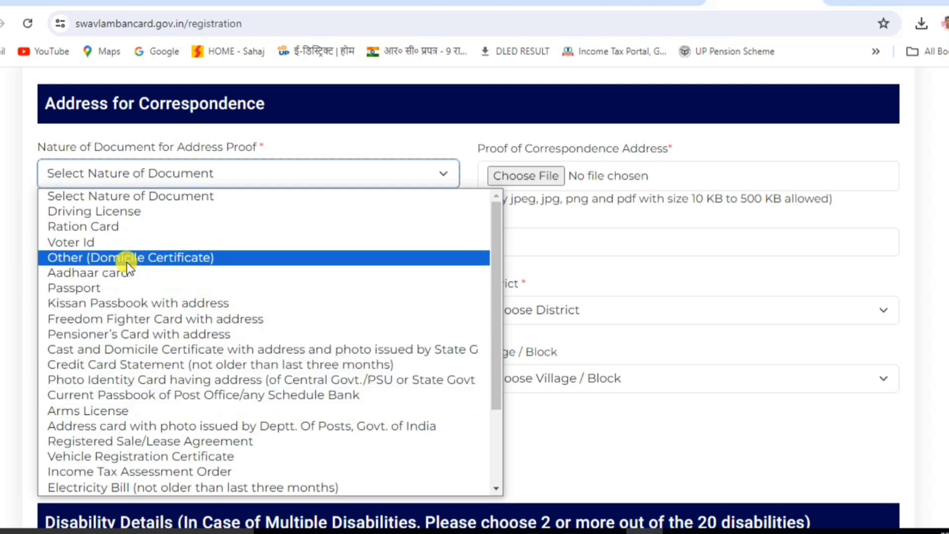
{"action": "left_click", "coordinate": [103, 275]}
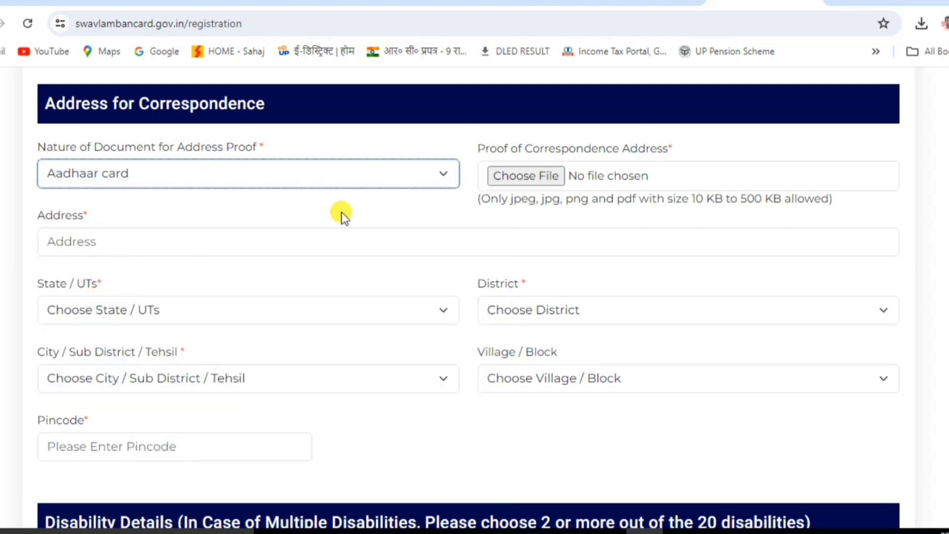
{"action": "left_click", "coordinate": [525, 174]}
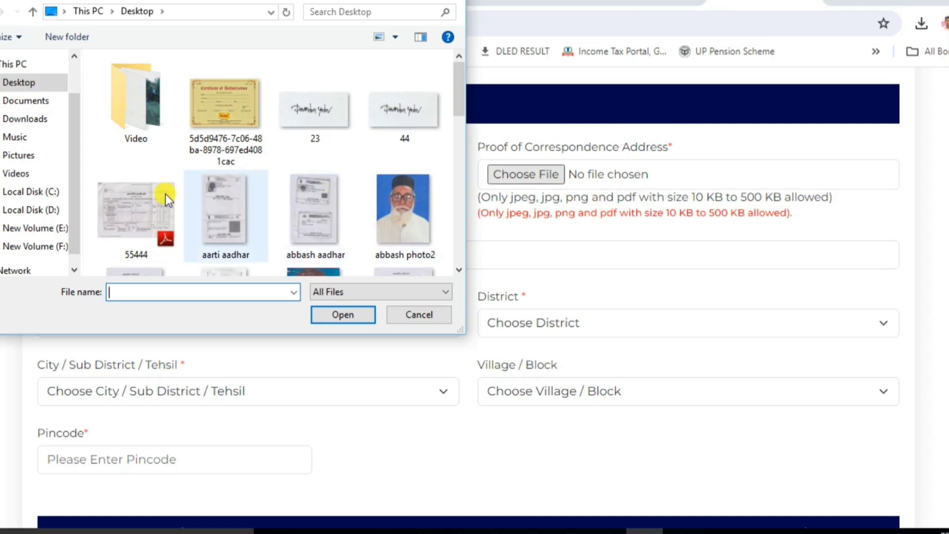
{"action": "double_click", "coordinate": [136, 213]}
Fill in the correspondence address, state and pincode using the first saved address suggestion.
{"action": "scroll", "coordinate": [336, 190], "scroll_direction": "down", "scroll_amount": 2}
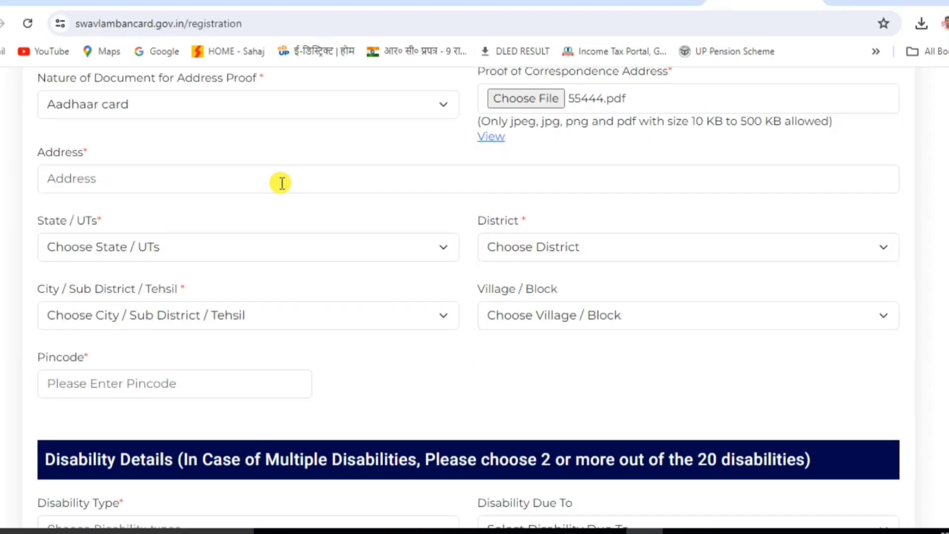
{"action": "left_click", "coordinate": [170, 192]}
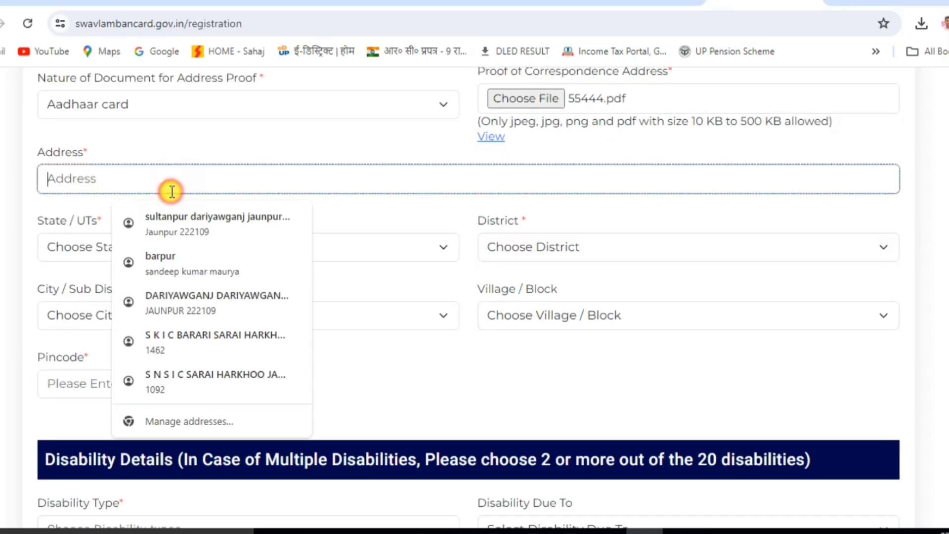
{"action": "left_click", "coordinate": [207, 216]}
Set the correspondence address's District to Banda, City / Sub District / Tehsil to Baberu and Village / Block to Akauna.
{"action": "scroll", "coordinate": [303, 207], "scroll_direction": "down", "scroll_amount": 2}
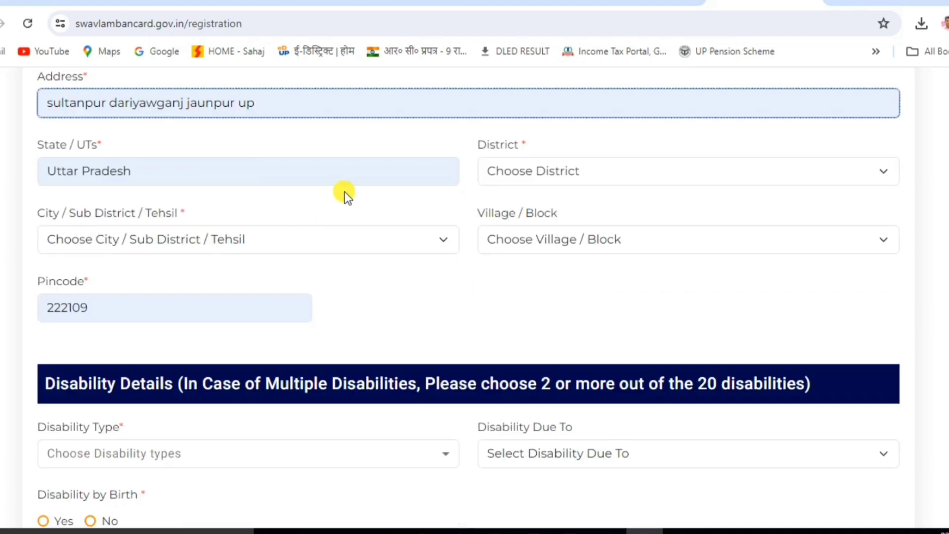
{"action": "left_click", "coordinate": [566, 172]}
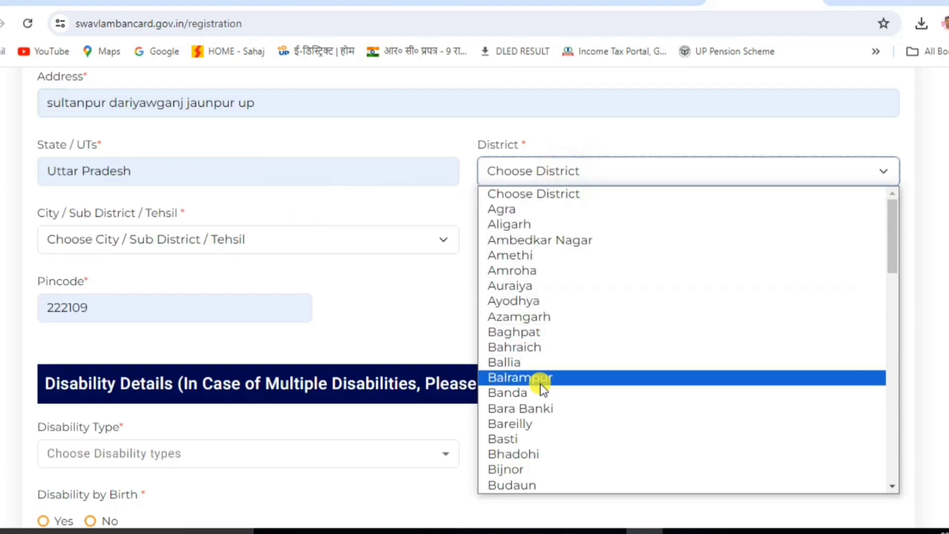
{"action": "left_click", "coordinate": [519, 392]}
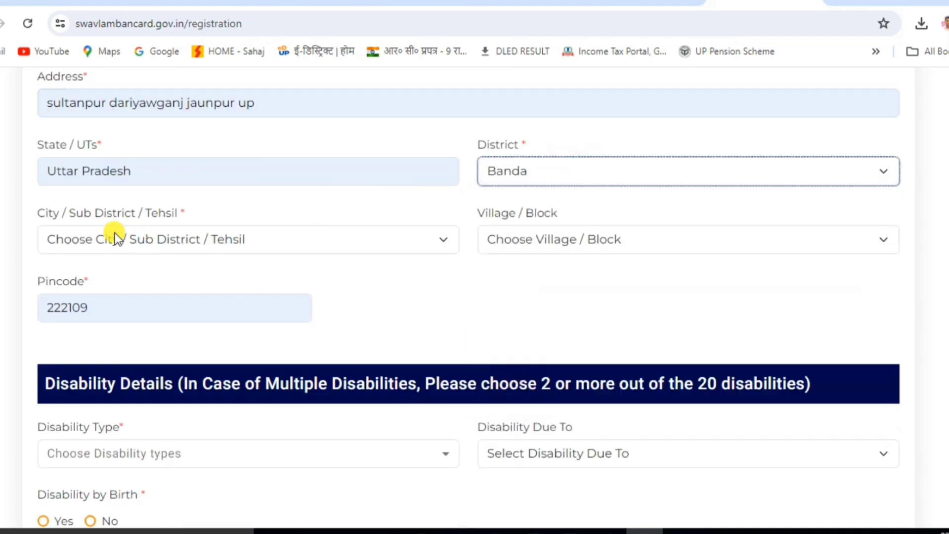
{"action": "left_click", "coordinate": [96, 239]}
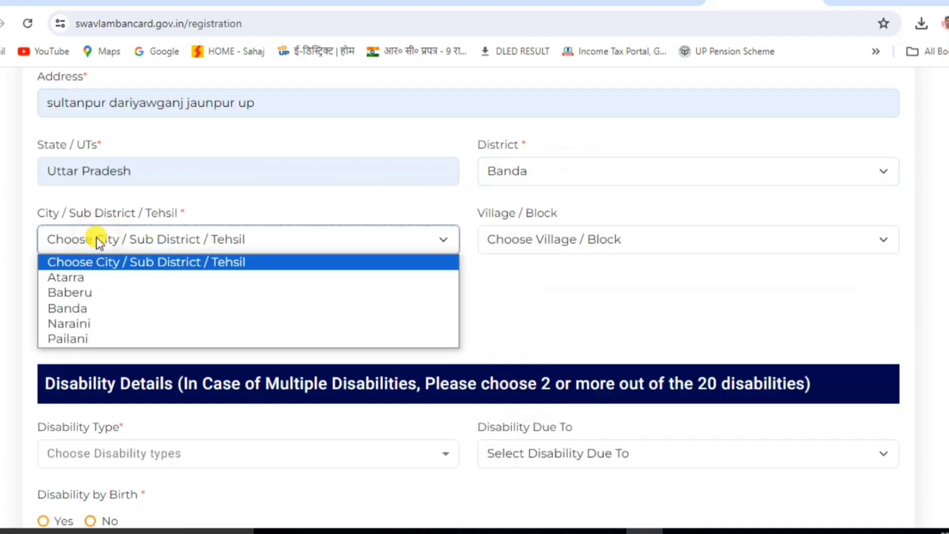
{"action": "left_click", "coordinate": [85, 287]}
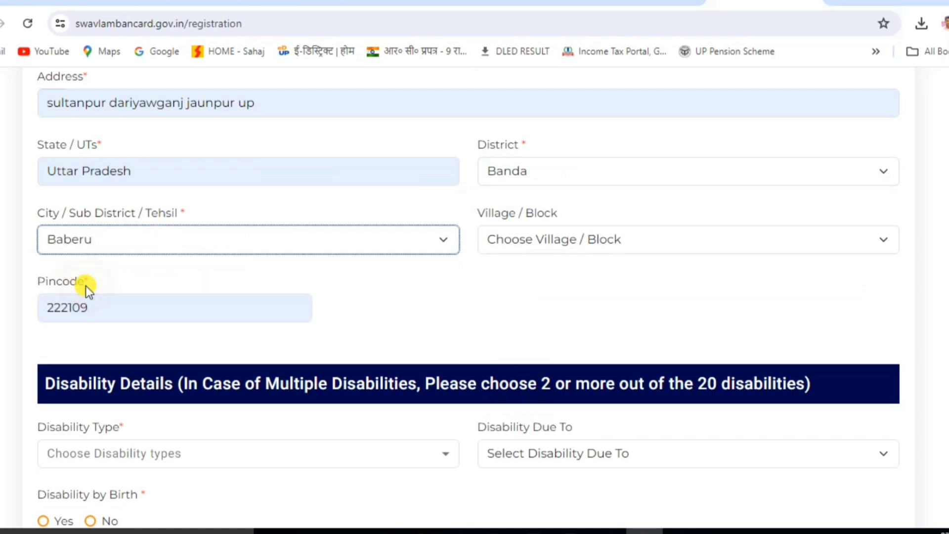
{"action": "left_click", "coordinate": [580, 238]}
{"action": "left_click", "coordinate": [512, 335]}
In Disability Details, set the disability type to Locomotor Disability and its cause to Accident.
{"action": "scroll", "coordinate": [461, 312], "scroll_direction": "down", "scroll_amount": 3}
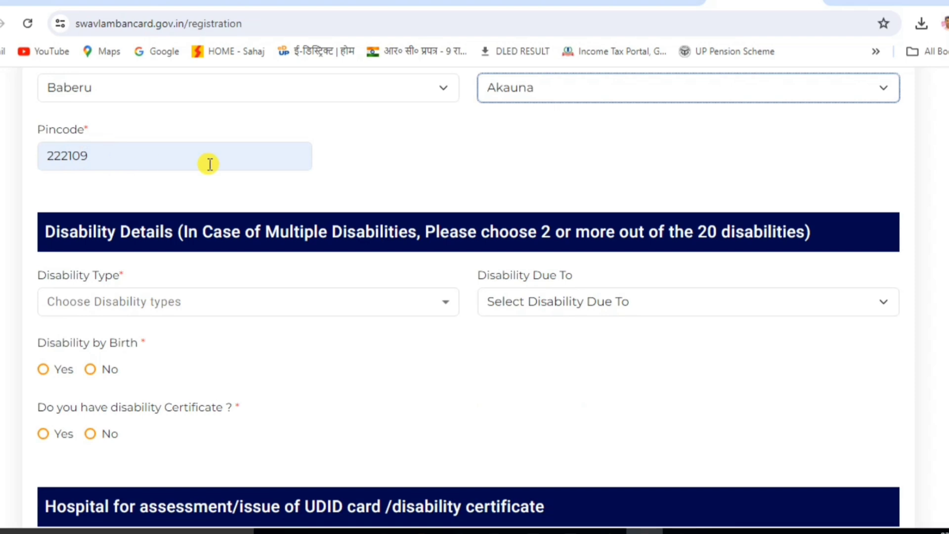
{"action": "scroll", "coordinate": [307, 166], "scroll_direction": "down", "scroll_amount": 3}
{"action": "scroll", "coordinate": [197, 154], "scroll_direction": "up", "scroll_amount": 2}
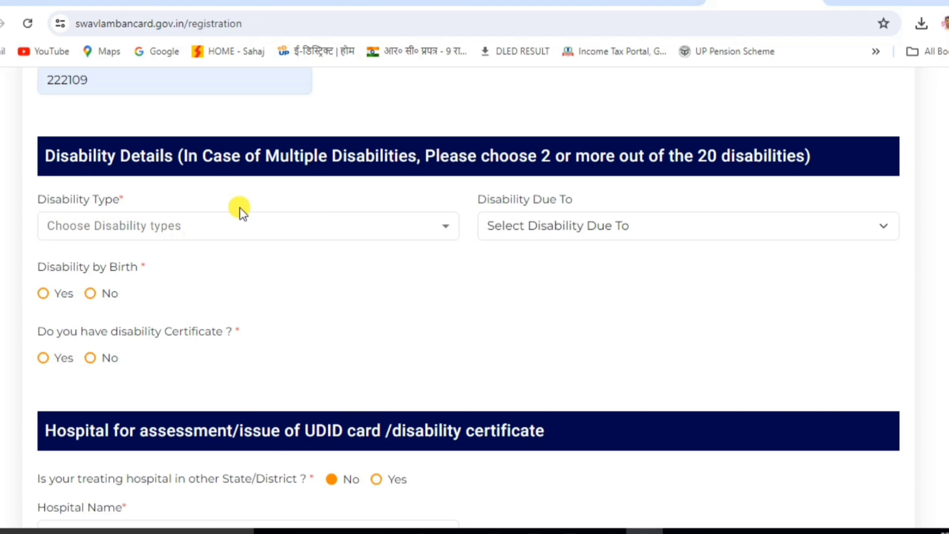
{"action": "left_click", "coordinate": [212, 218]}
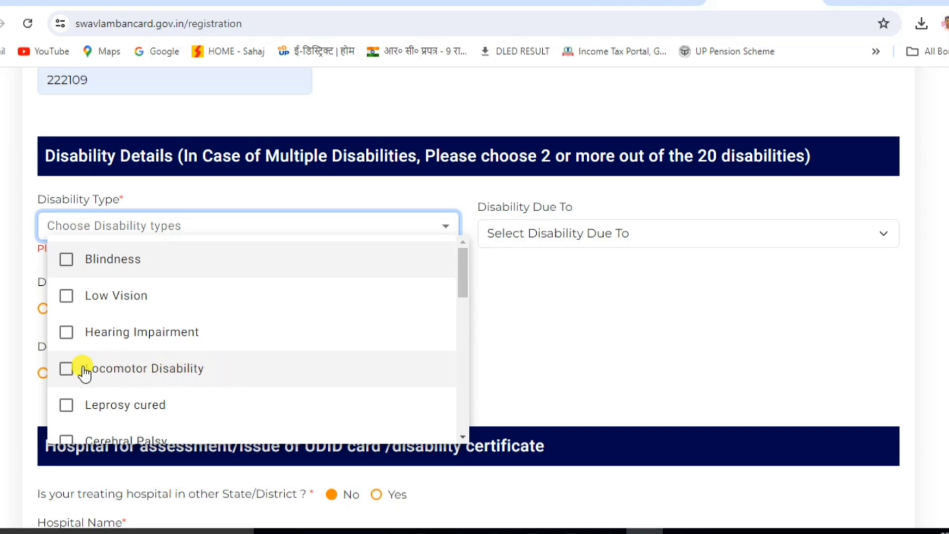
{"action": "left_click", "coordinate": [67, 371]}
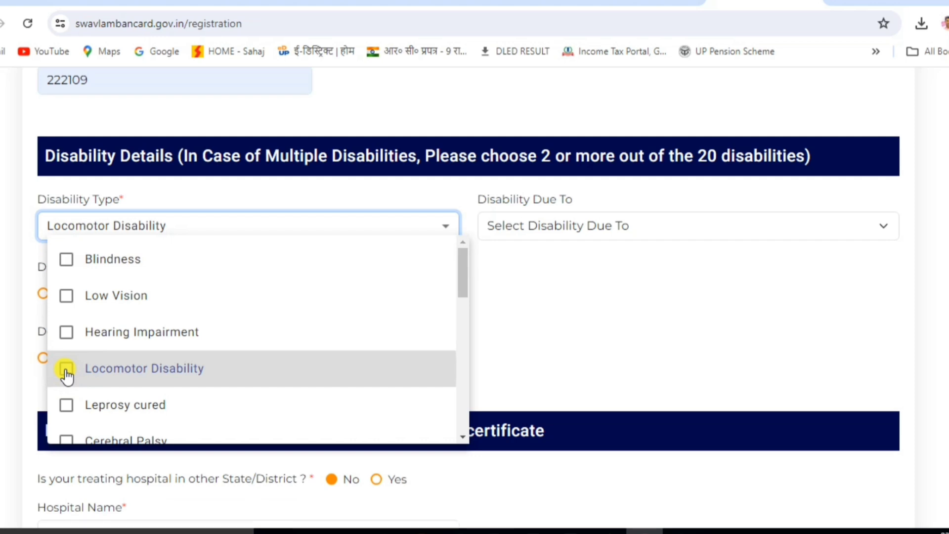
{"action": "left_click", "coordinate": [66, 371]}
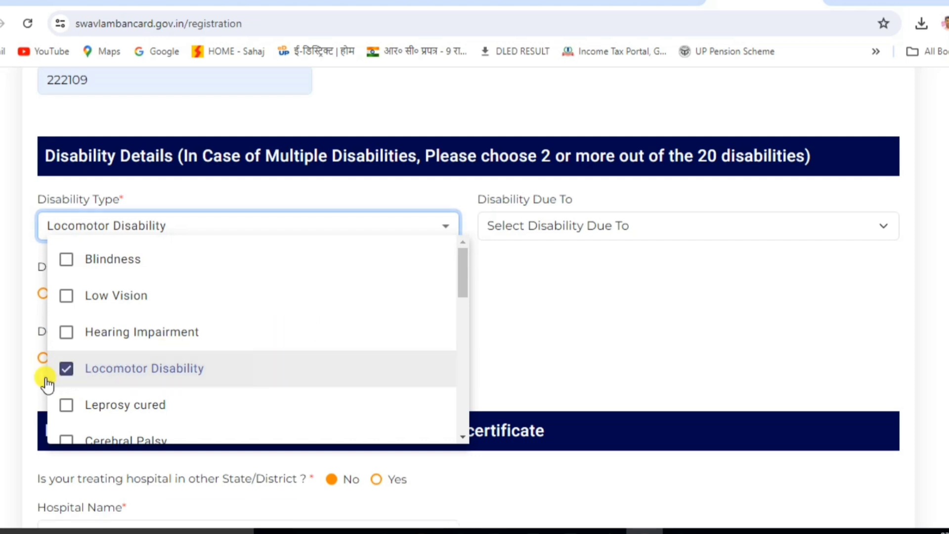
{"action": "left_click", "coordinate": [528, 335]}
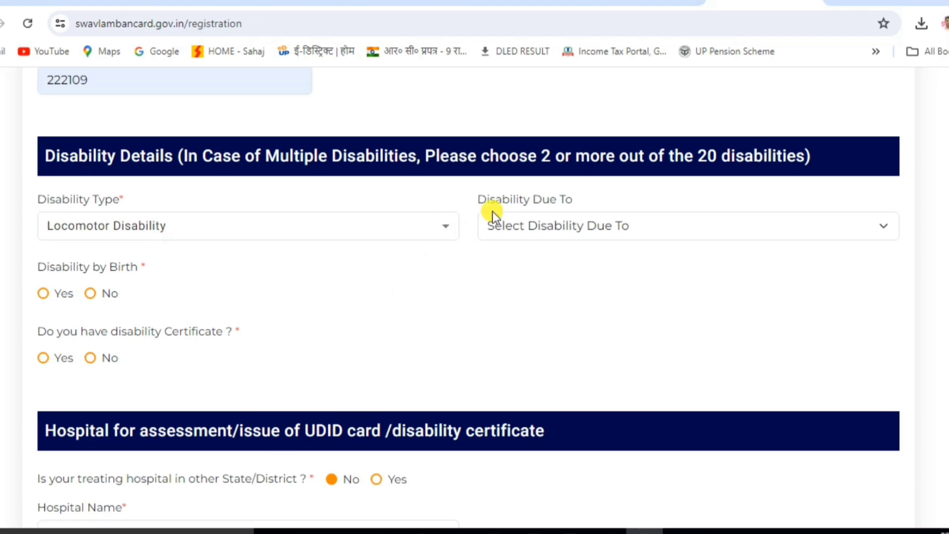
{"action": "left_click", "coordinate": [558, 227]}
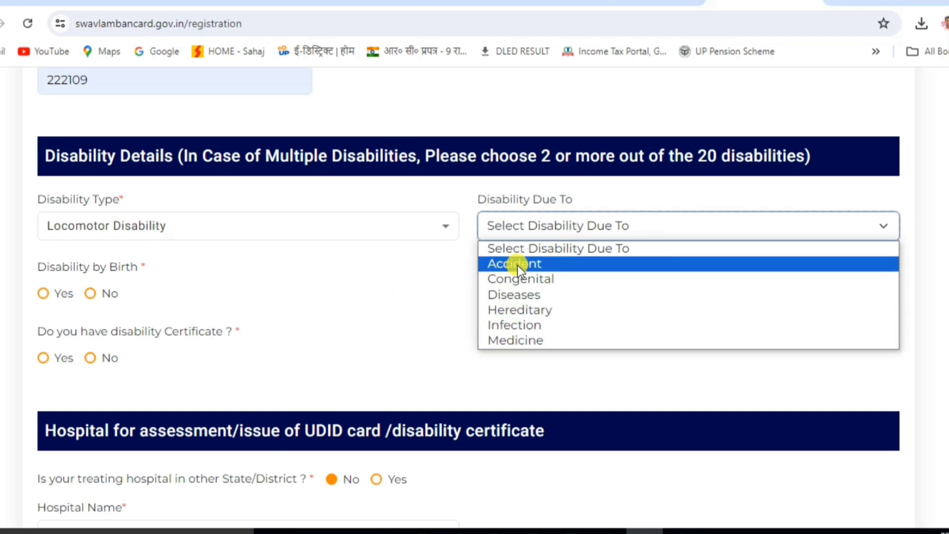
{"action": "left_click", "coordinate": [546, 265]}
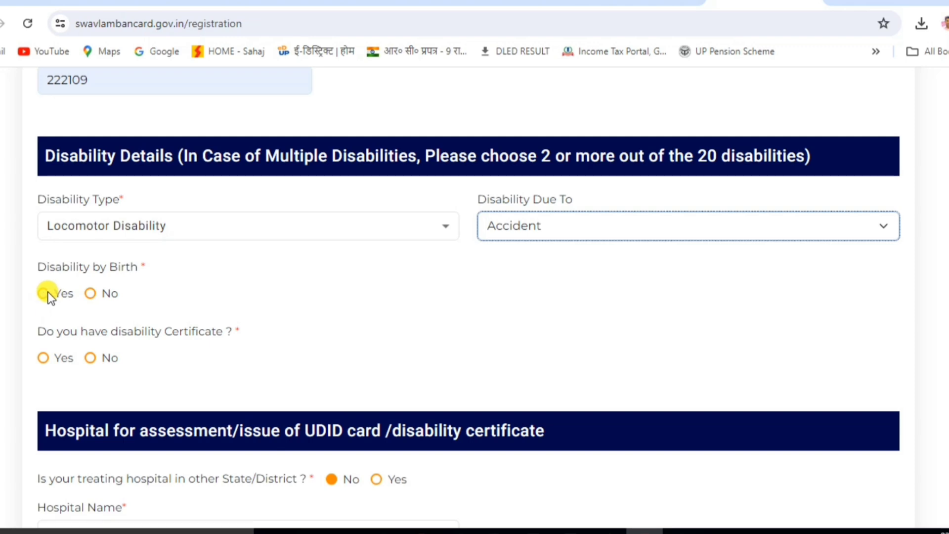
Answer No to Disability by Birth and set Disability Since to 2009.
{"action": "left_click", "coordinate": [90, 294]}
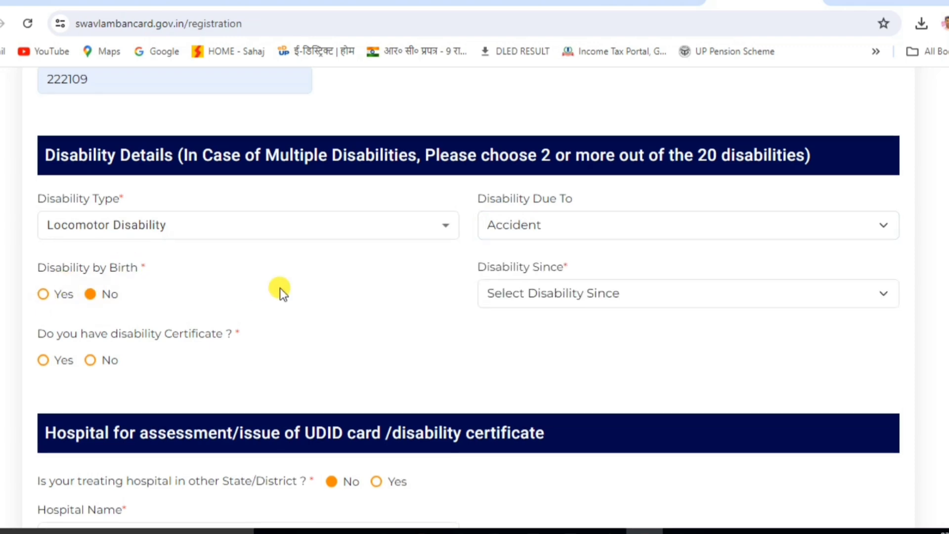
{"action": "scroll", "coordinate": [291, 280], "scroll_direction": "down", "scroll_amount": 2}
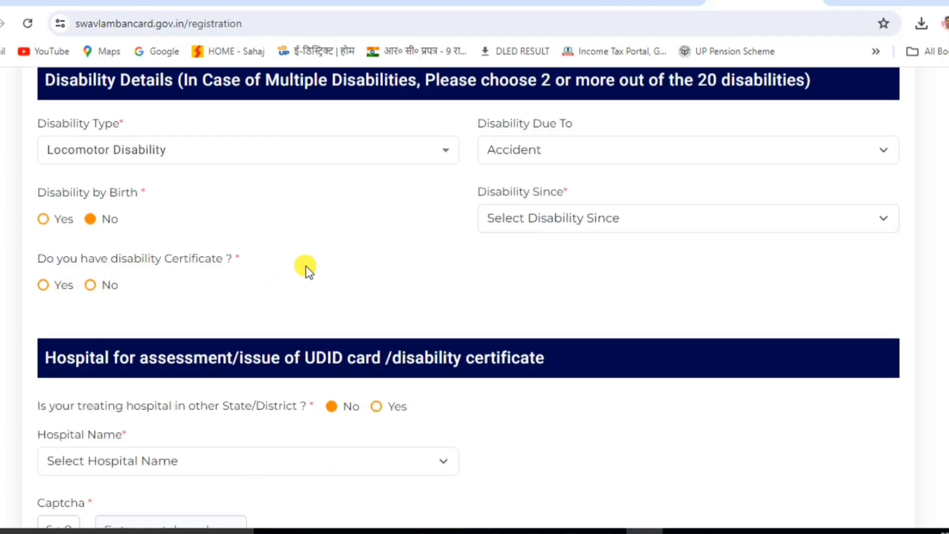
{"action": "left_click", "coordinate": [575, 221]}
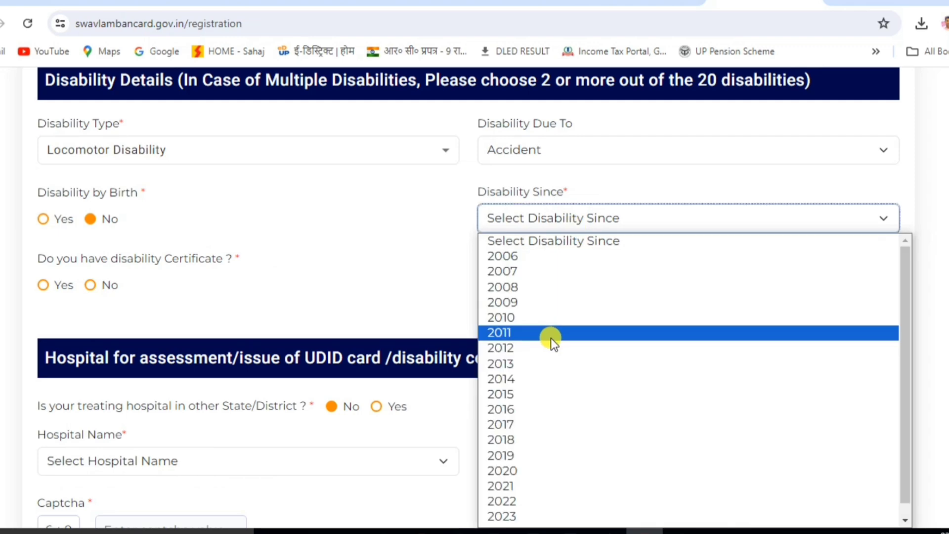
{"action": "left_click", "coordinate": [508, 305]}
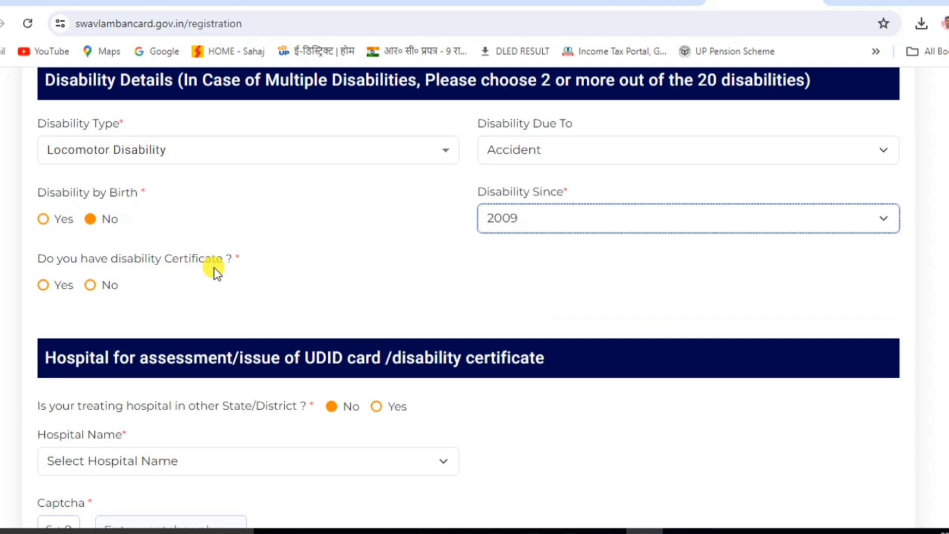
Answer Yes to having a disability certificate, set the issuing authority to Chief Medical Office and go through the certificate fields.
{"action": "left_click", "coordinate": [46, 287]}
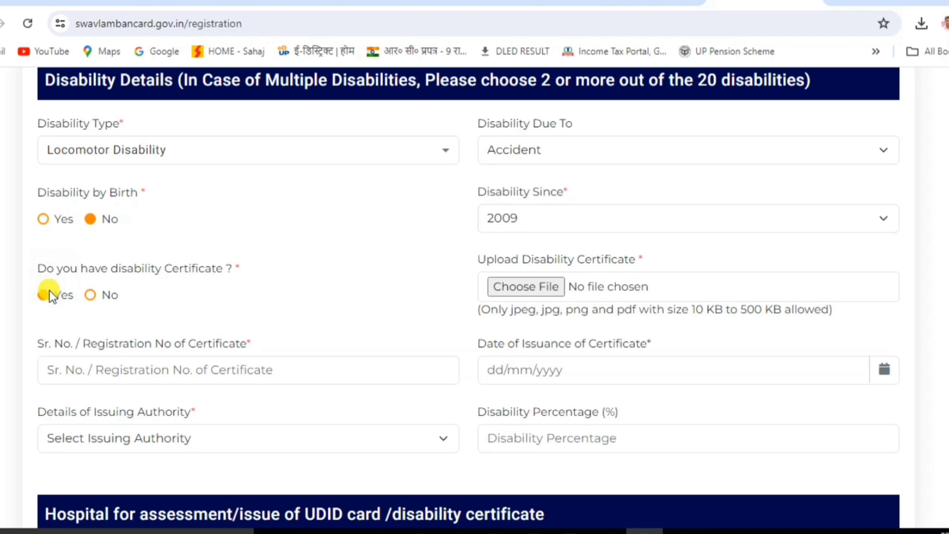
{"action": "scroll", "coordinate": [423, 296], "scroll_direction": "down", "scroll_amount": 3}
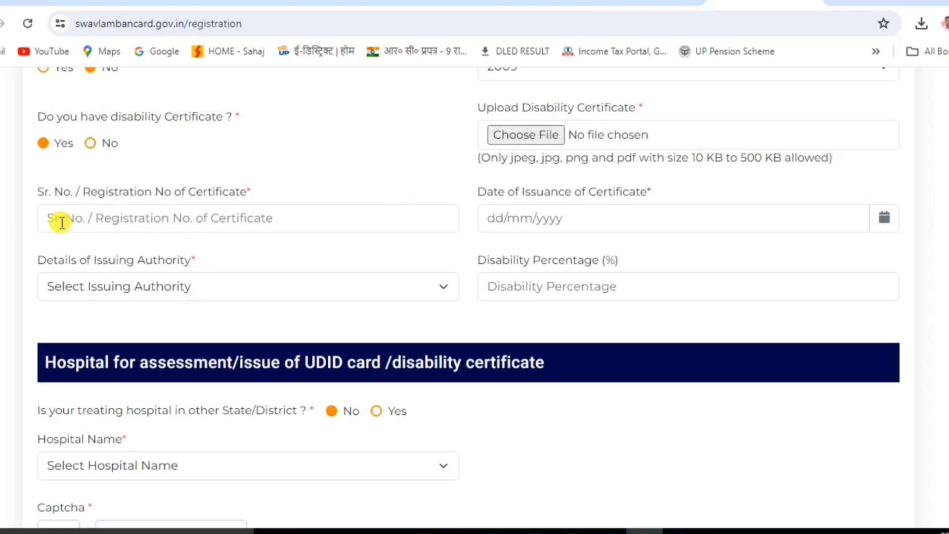
{"action": "left_click", "coordinate": [288, 221]}
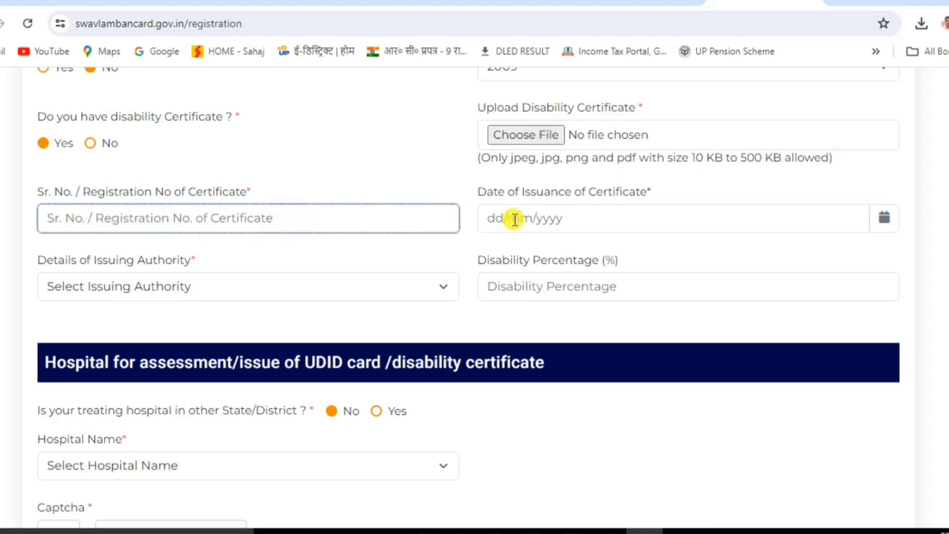
{"action": "left_click", "coordinate": [631, 219]}
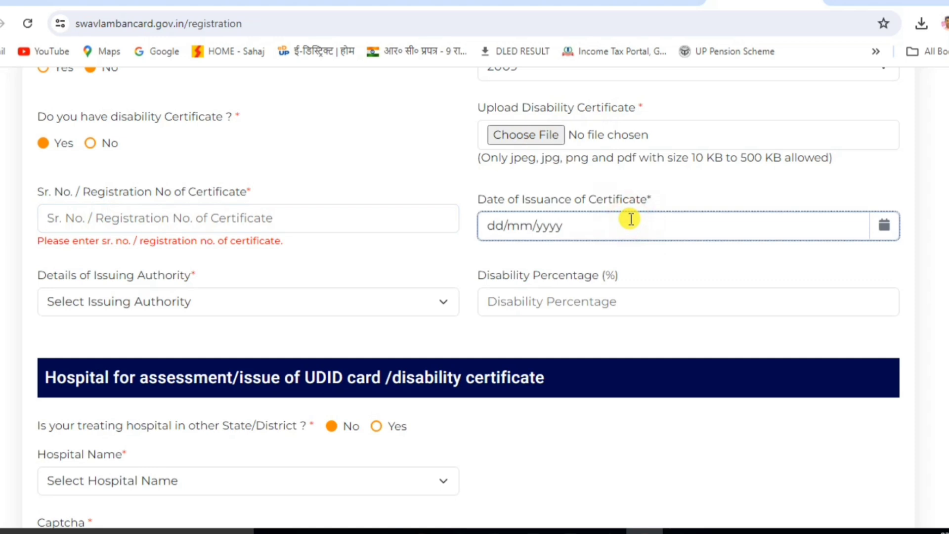
{"action": "left_click", "coordinate": [212, 308]}
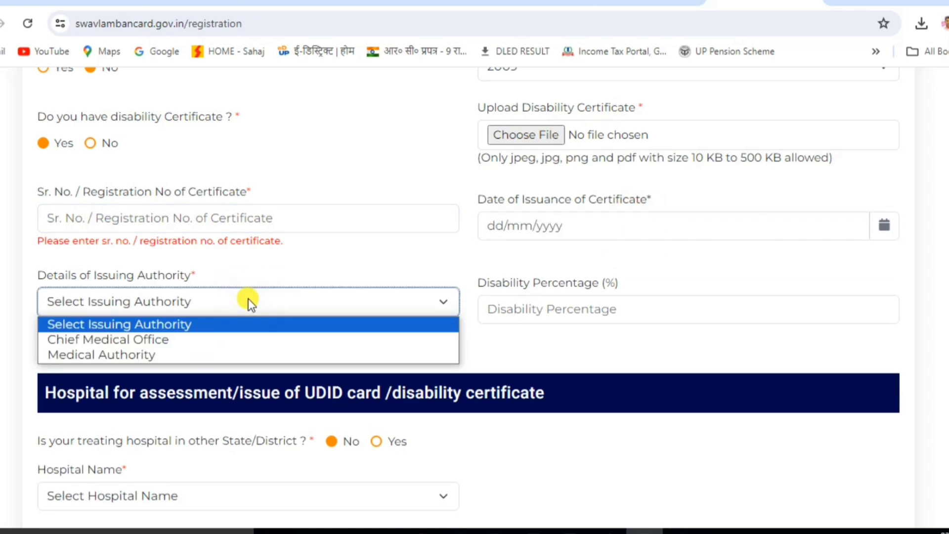
{"action": "left_click", "coordinate": [160, 340]}
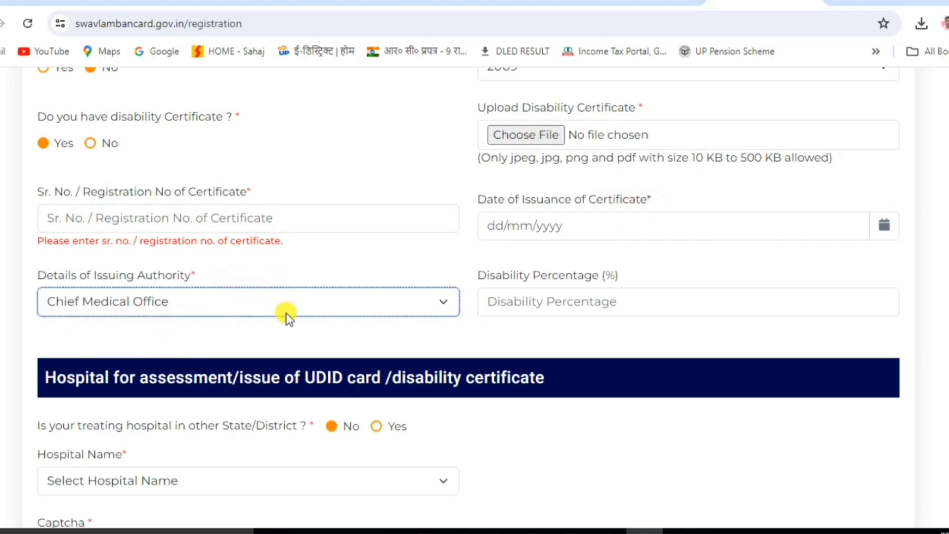
{"action": "left_click", "coordinate": [599, 301]}
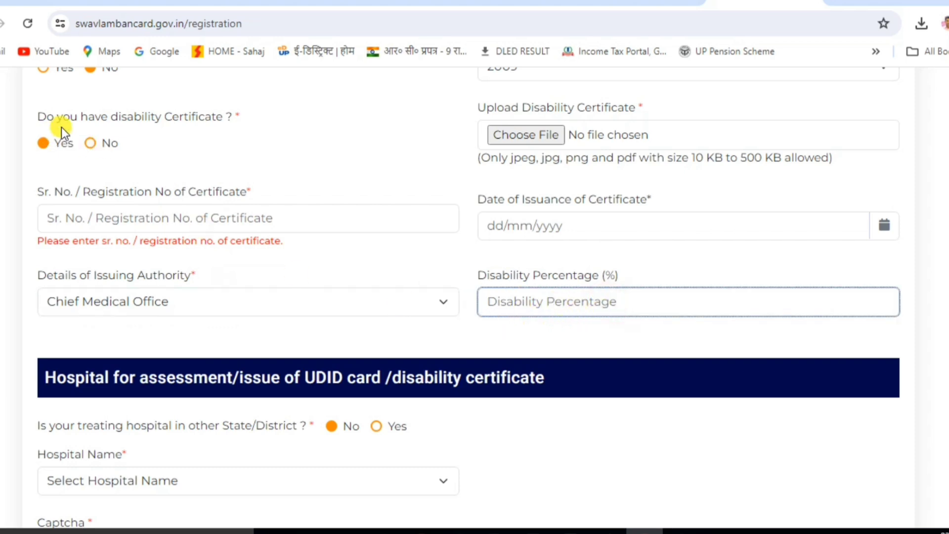
{"action": "left_click", "coordinate": [227, 137]}
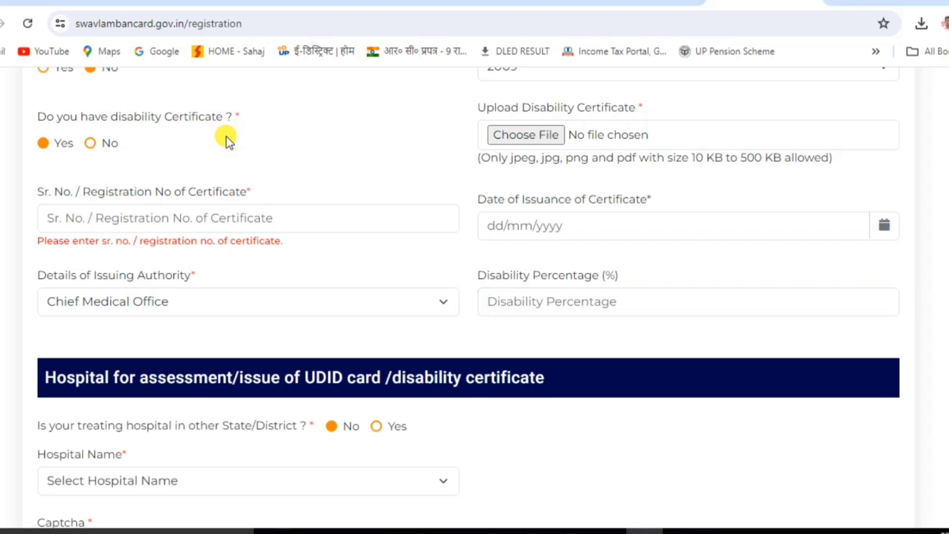
Answer No to having a disability certificate and select CMO OFFICE, BANDA, (U.P) as the hospital for assessment.
{"action": "left_click", "coordinate": [92, 143]}
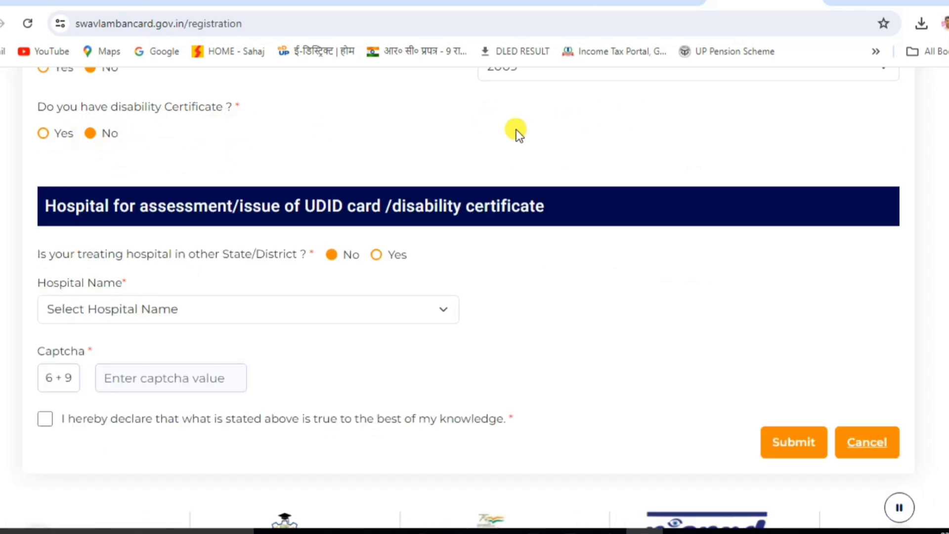
{"action": "scroll", "coordinate": [423, 147], "scroll_direction": "down", "scroll_amount": 2}
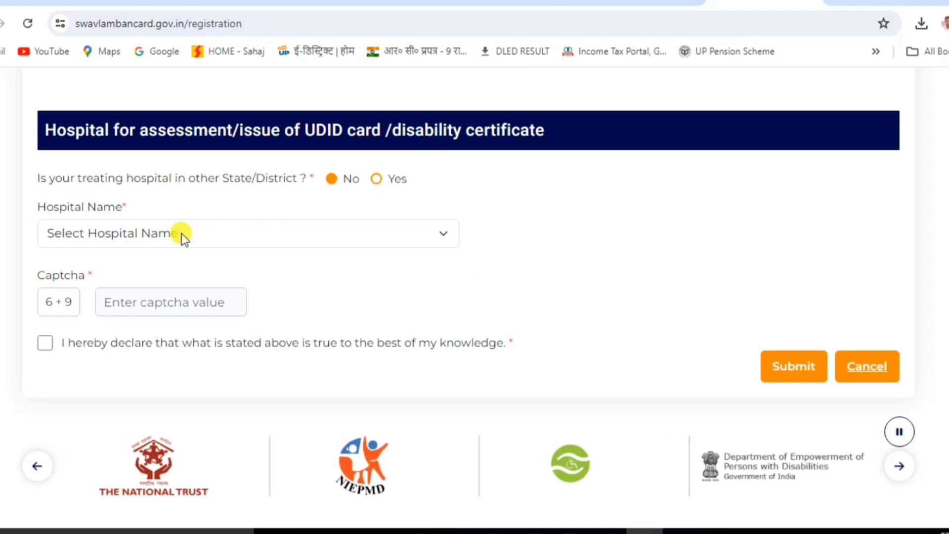
{"action": "left_click", "coordinate": [229, 242]}
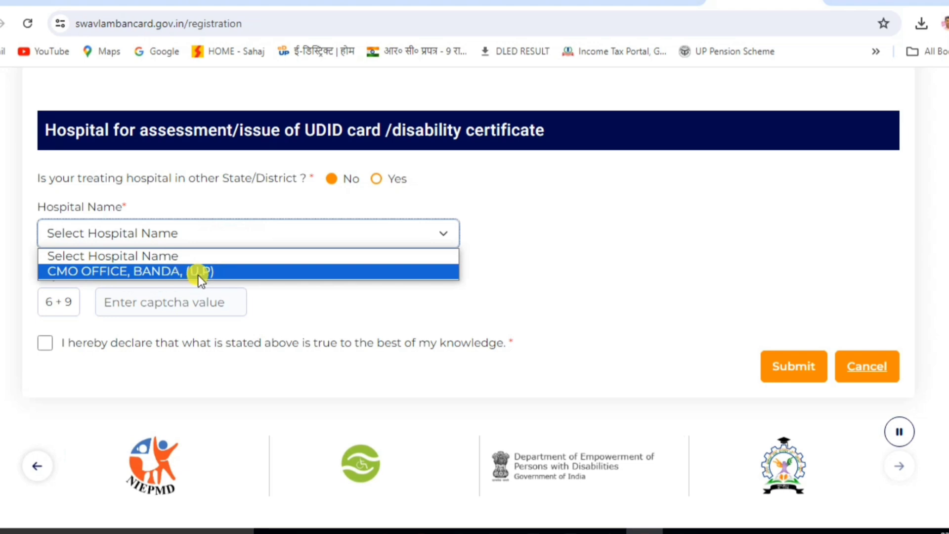
{"action": "left_click", "coordinate": [224, 272]}
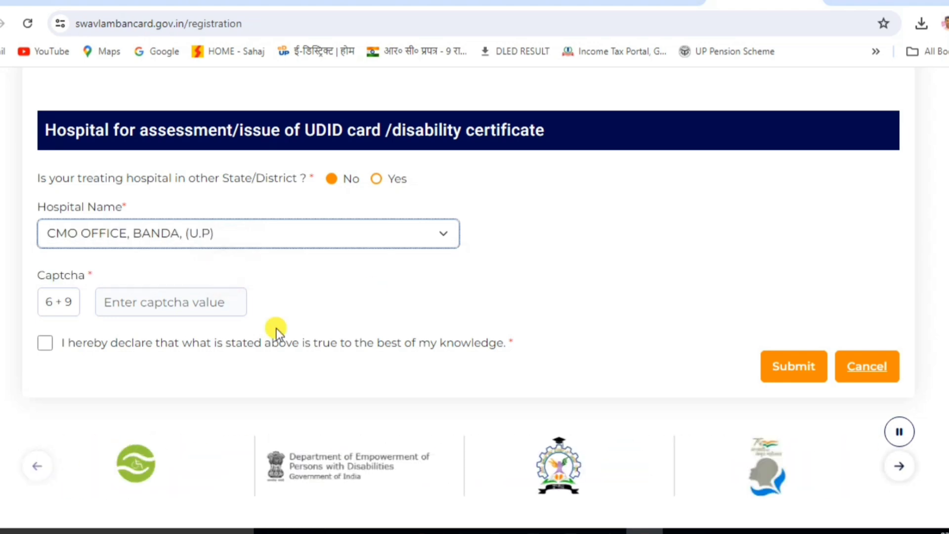
Enter the captcha answer, accept the declaration and submit the form to reach the application preview.
{"action": "left_click", "coordinate": [116, 303]}
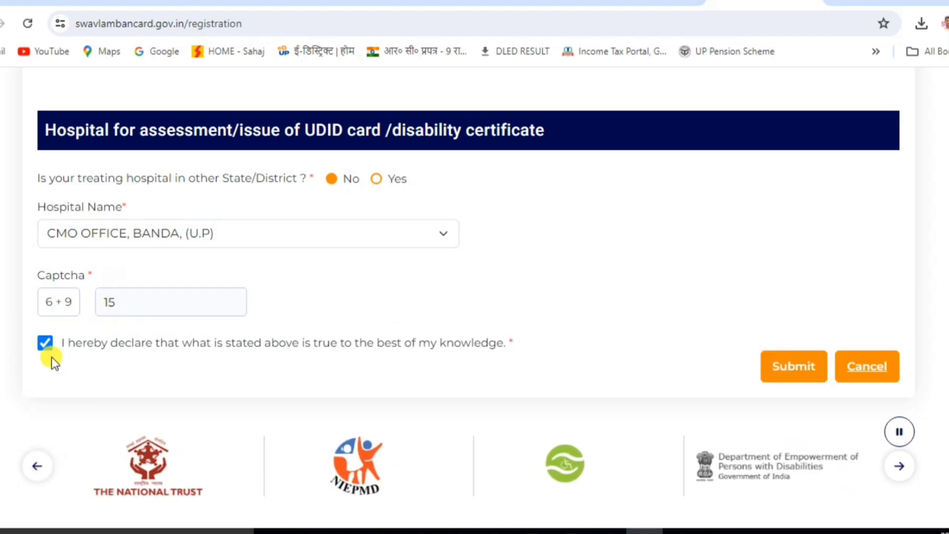
{"action": "left_click", "coordinate": [787, 366]}
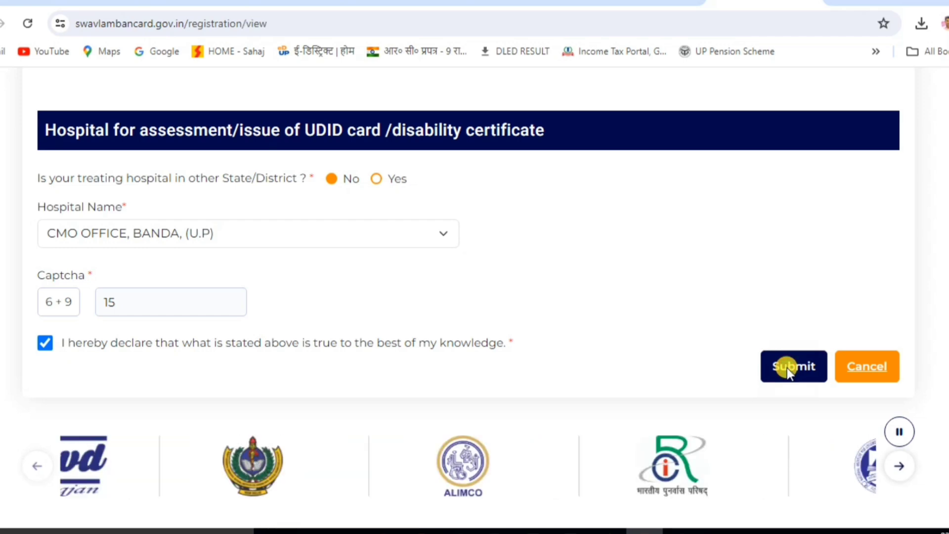
Review the whole application preview, from the personal, identity and address details to the disability and hospital sections.
{"action": "left_click", "coordinate": [421, 289]}
{"action": "scroll", "coordinate": [421, 289], "scroll_direction": "up", "scroll_amount": 3}
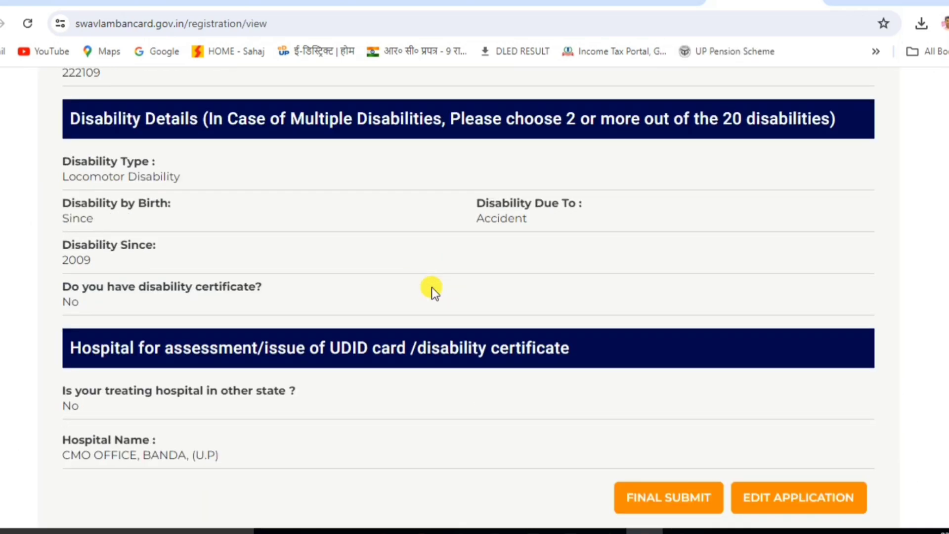
{"action": "scroll", "coordinate": [432, 287], "scroll_direction": "down", "scroll_amount": 5}
{"action": "scroll", "coordinate": [639, 234], "scroll_direction": "down", "scroll_amount": 1}
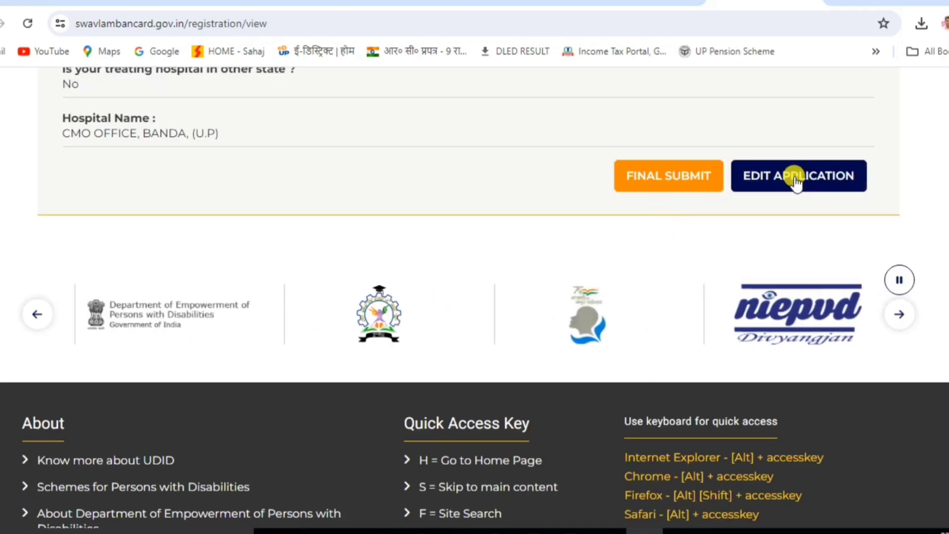
{"action": "scroll", "coordinate": [477, 183], "scroll_direction": "up", "scroll_amount": 5}
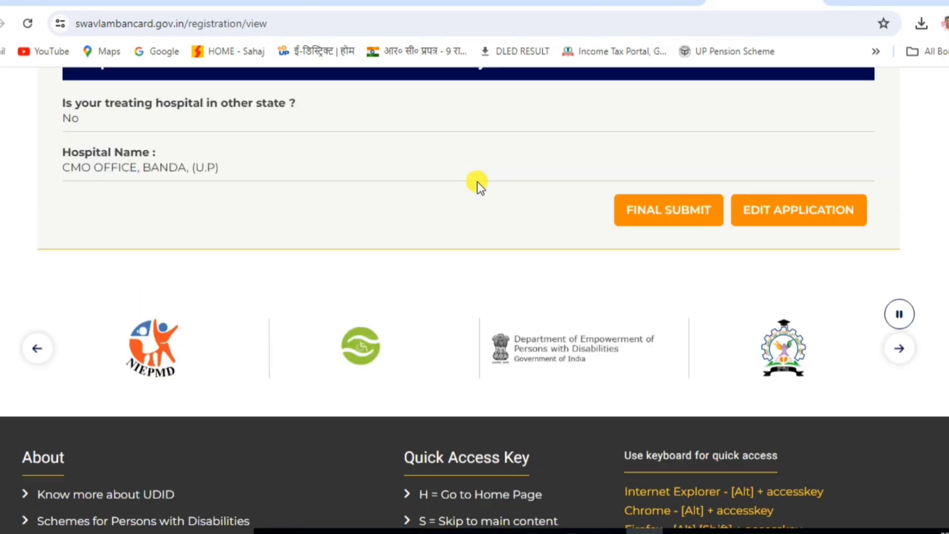
{"action": "scroll", "coordinate": [477, 182], "scroll_direction": "up", "scroll_amount": 15}
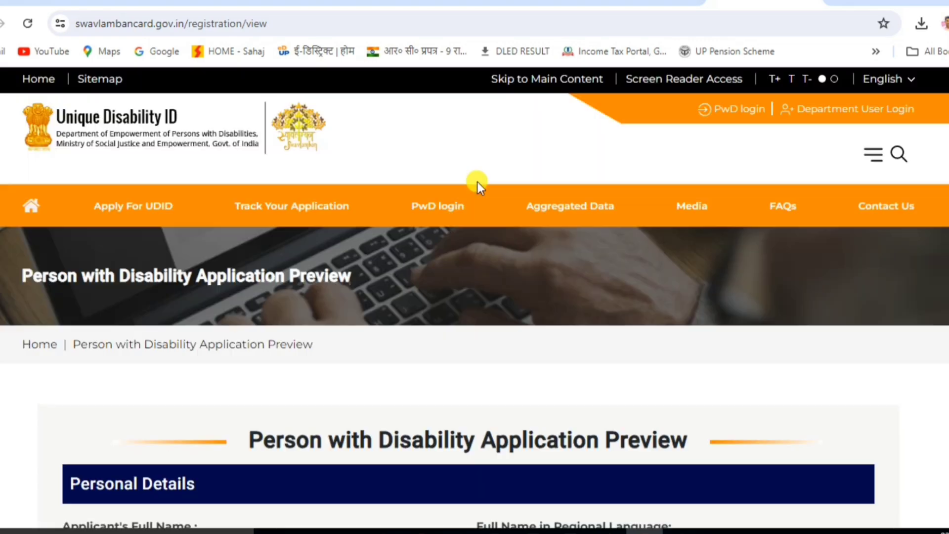
{"action": "scroll", "coordinate": [477, 182], "scroll_direction": "down", "scroll_amount": 5}
{"action": "scroll", "coordinate": [477, 181], "scroll_direction": "down", "scroll_amount": 15}
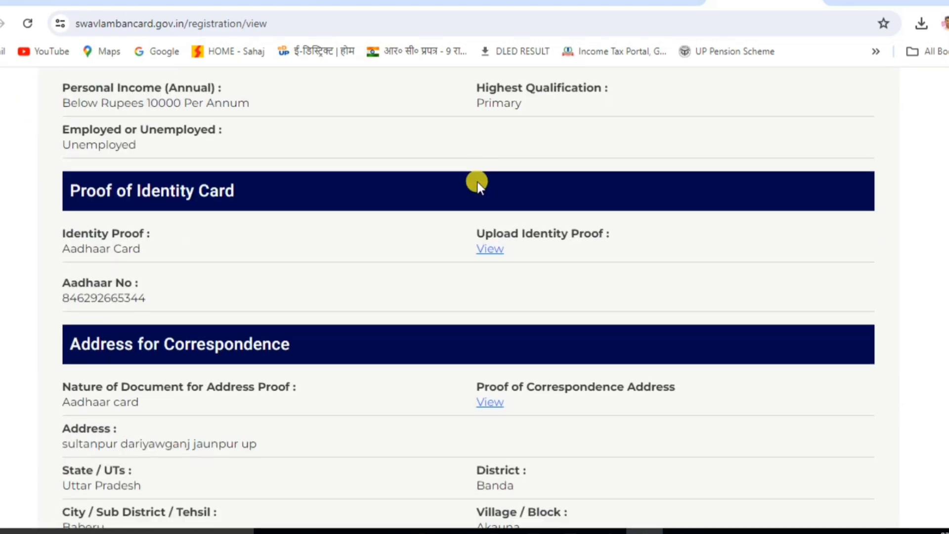
{"action": "scroll", "coordinate": [477, 182], "scroll_direction": "down", "scroll_amount": 7}
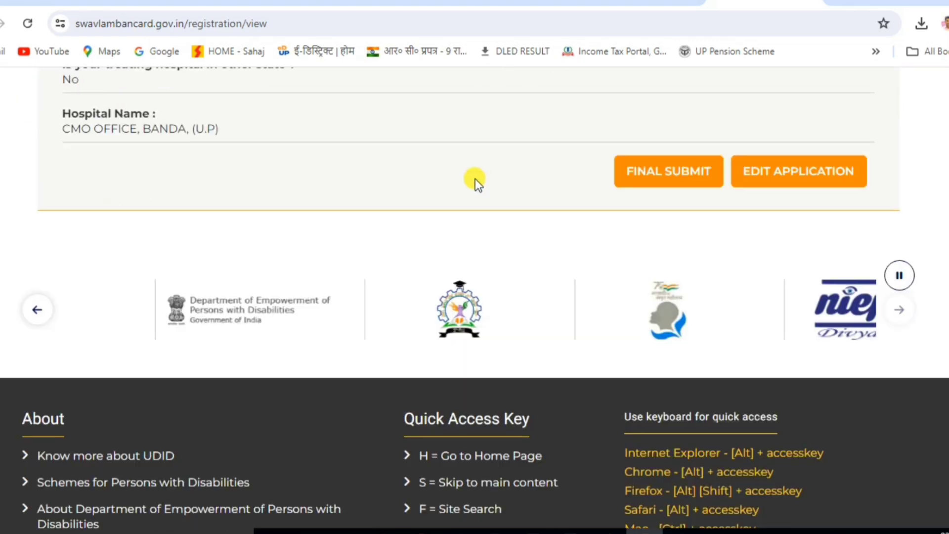
Make the final submission of the application and download the application form.
{"action": "left_click", "coordinate": [666, 177]}
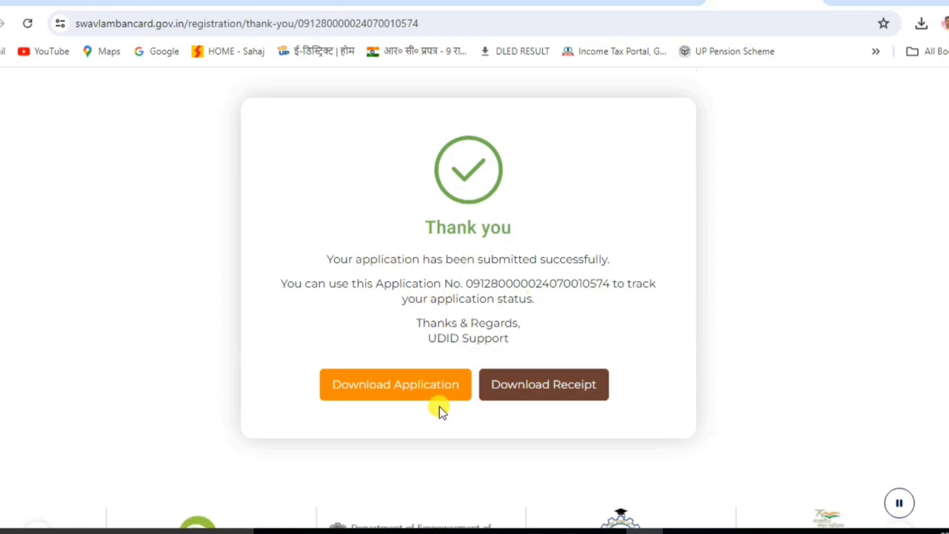
{"action": "left_click", "coordinate": [410, 391]}
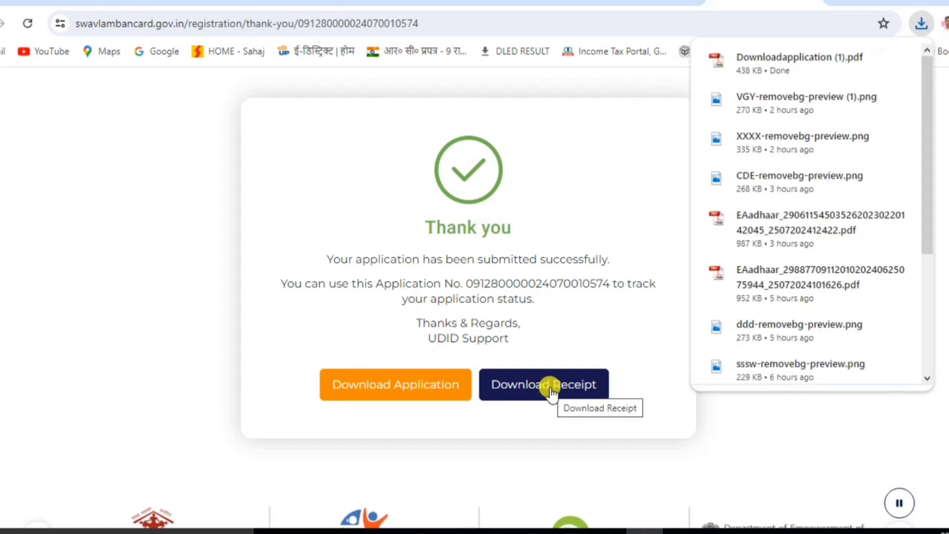
Open the downloaded Downloadapplication (1).pdf and read through the applicant, address and disability details.
{"action": "left_click", "coordinate": [818, 60]}
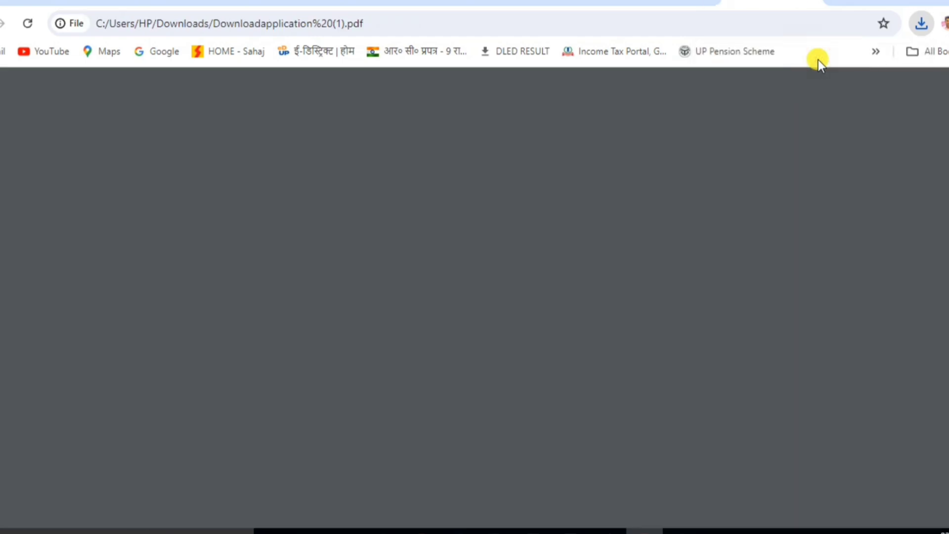
{"action": "scroll", "coordinate": [622, 269], "scroll_direction": "down", "scroll_amount": 7}
{"action": "scroll", "coordinate": [624, 274], "scroll_direction": "down", "scroll_amount": 10}
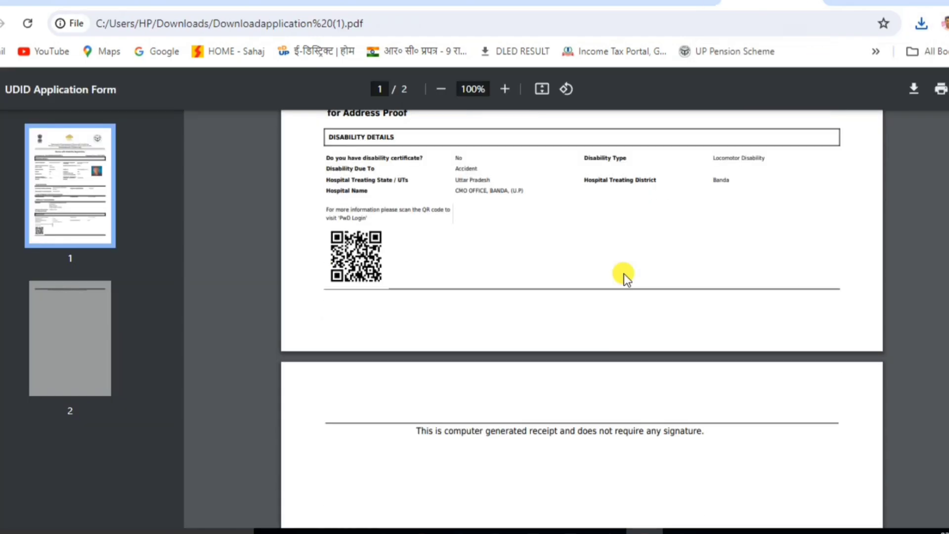
{"action": "scroll", "coordinate": [626, 273], "scroll_direction": "up", "scroll_amount": 12}
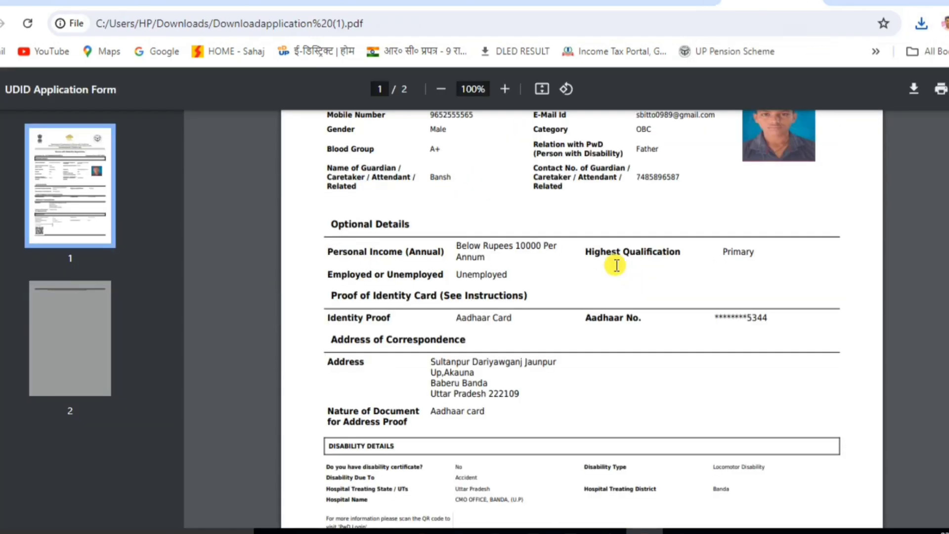
Reopen Downloadapplication (1).pdf from the browser's recent downloads.
{"action": "left_click", "coordinate": [918, 22]}
{"action": "left_click", "coordinate": [791, 94]}
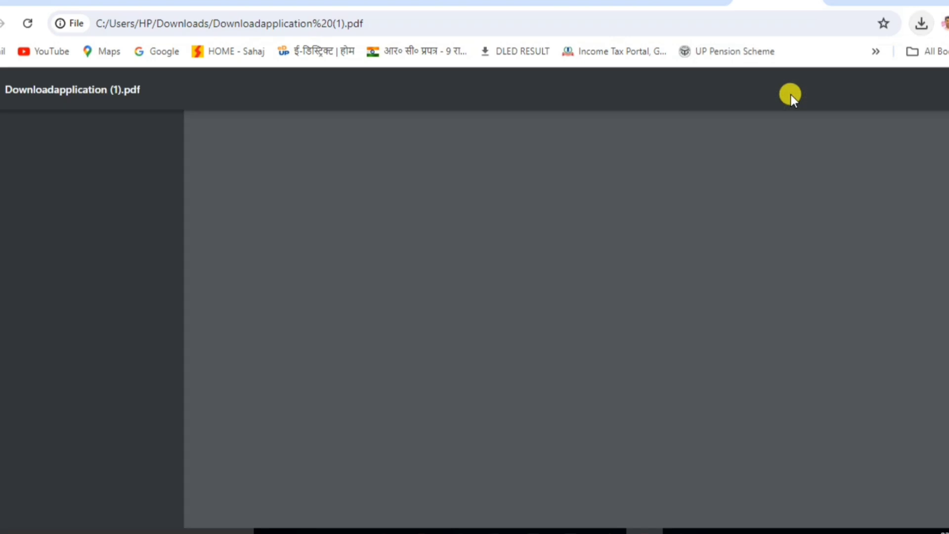